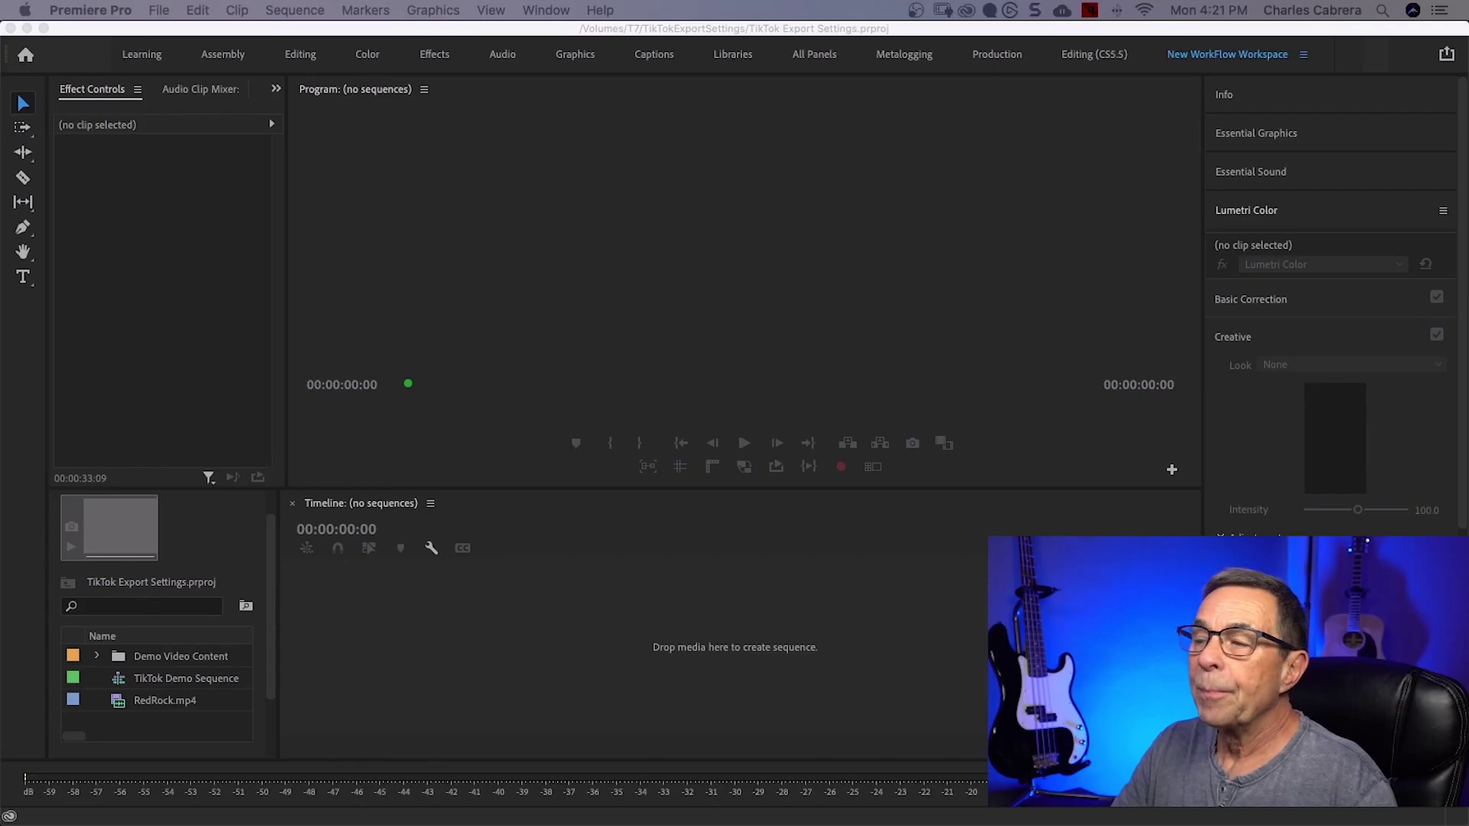
- Focus the Timeline panel and open the New Sequence dialog with Cmd+N
click(902, 692)
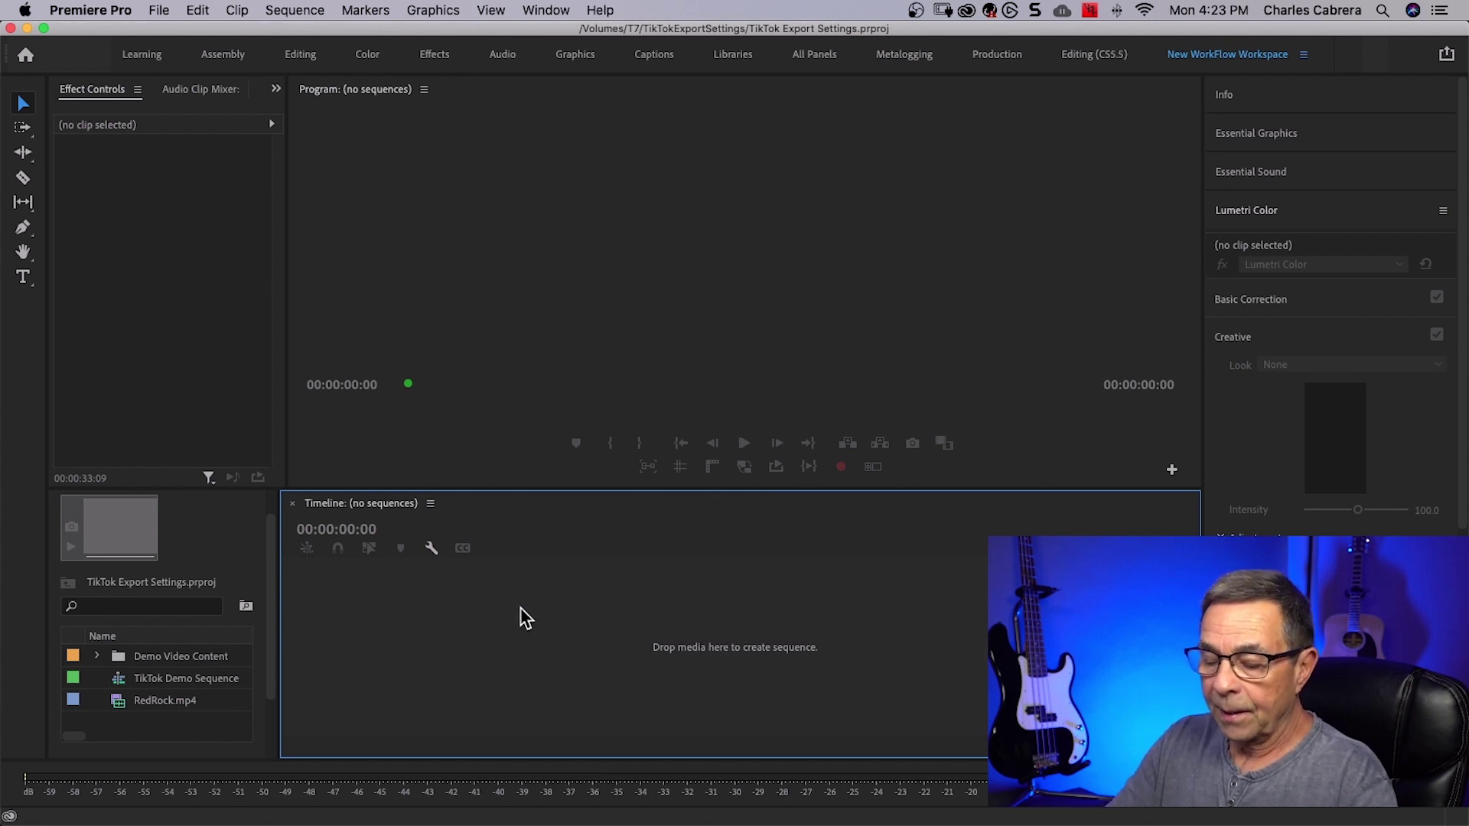
key(super+n)
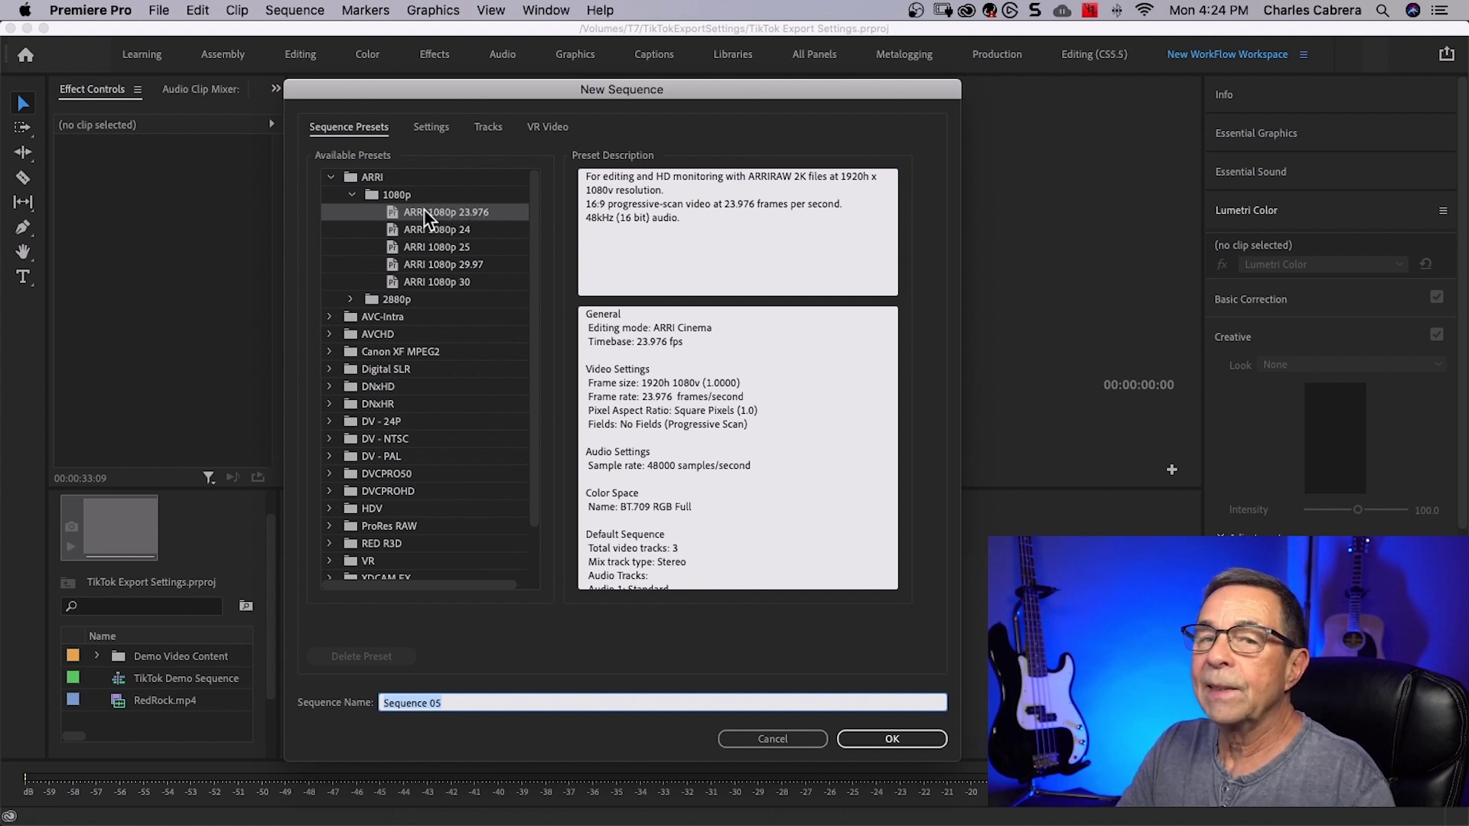
- On the Settings tab, set the sequence frame size to 1080 horizontal by 1920 vertical
click(433, 128)
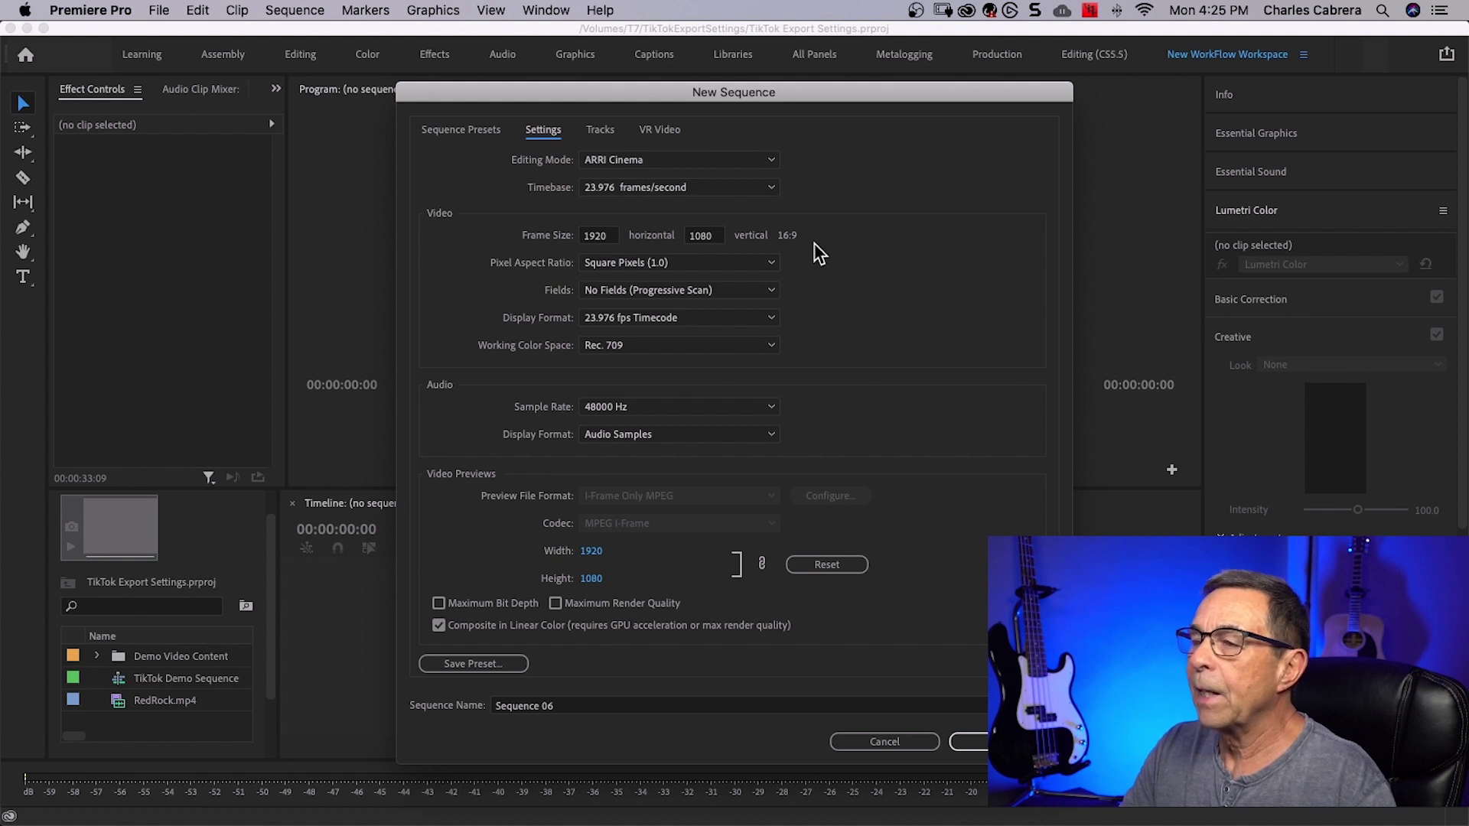
click(604, 236)
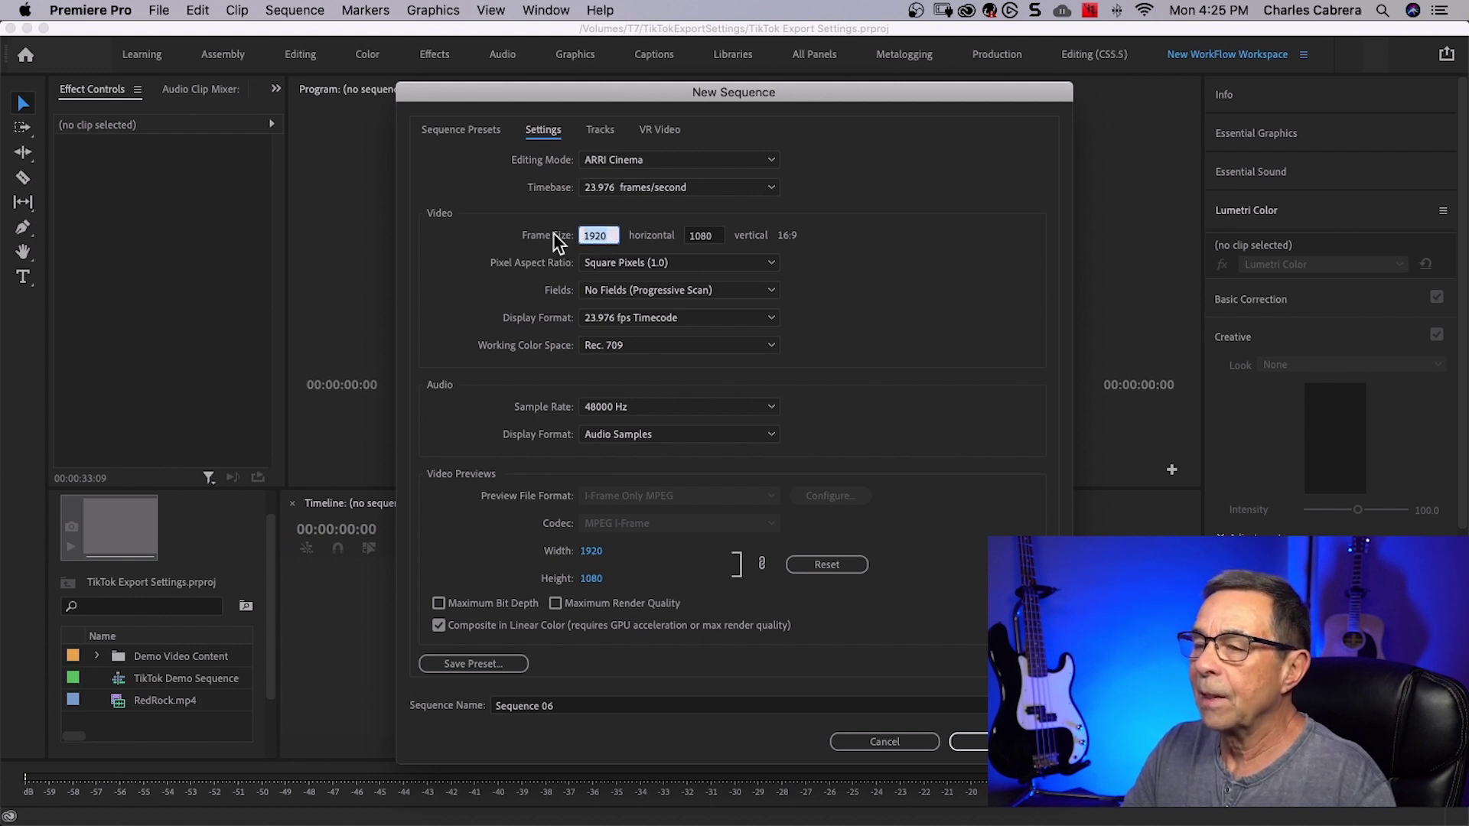
text(1080)
key(Tab)
text(19)
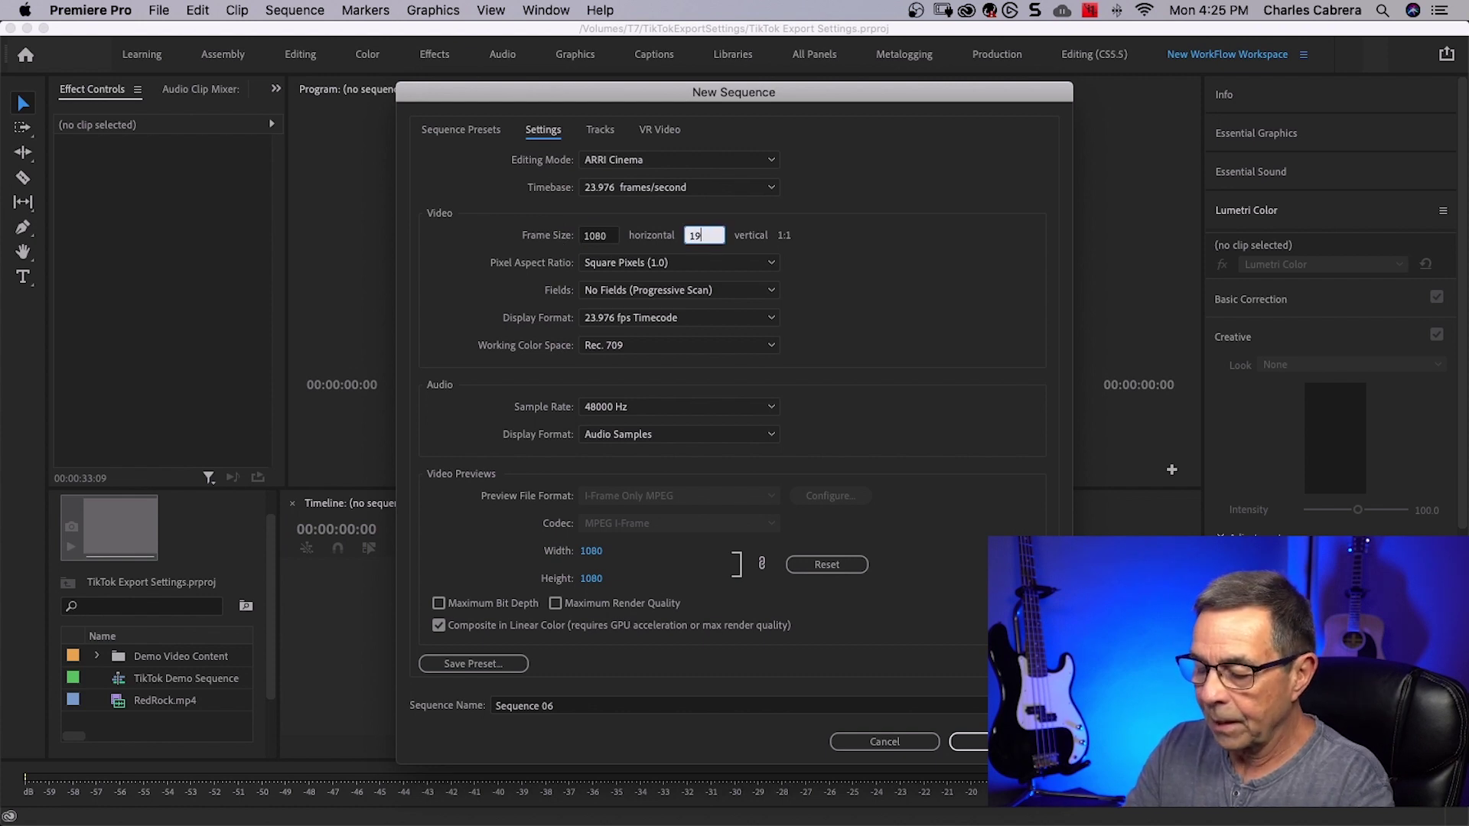
text(20)
key(Tab)
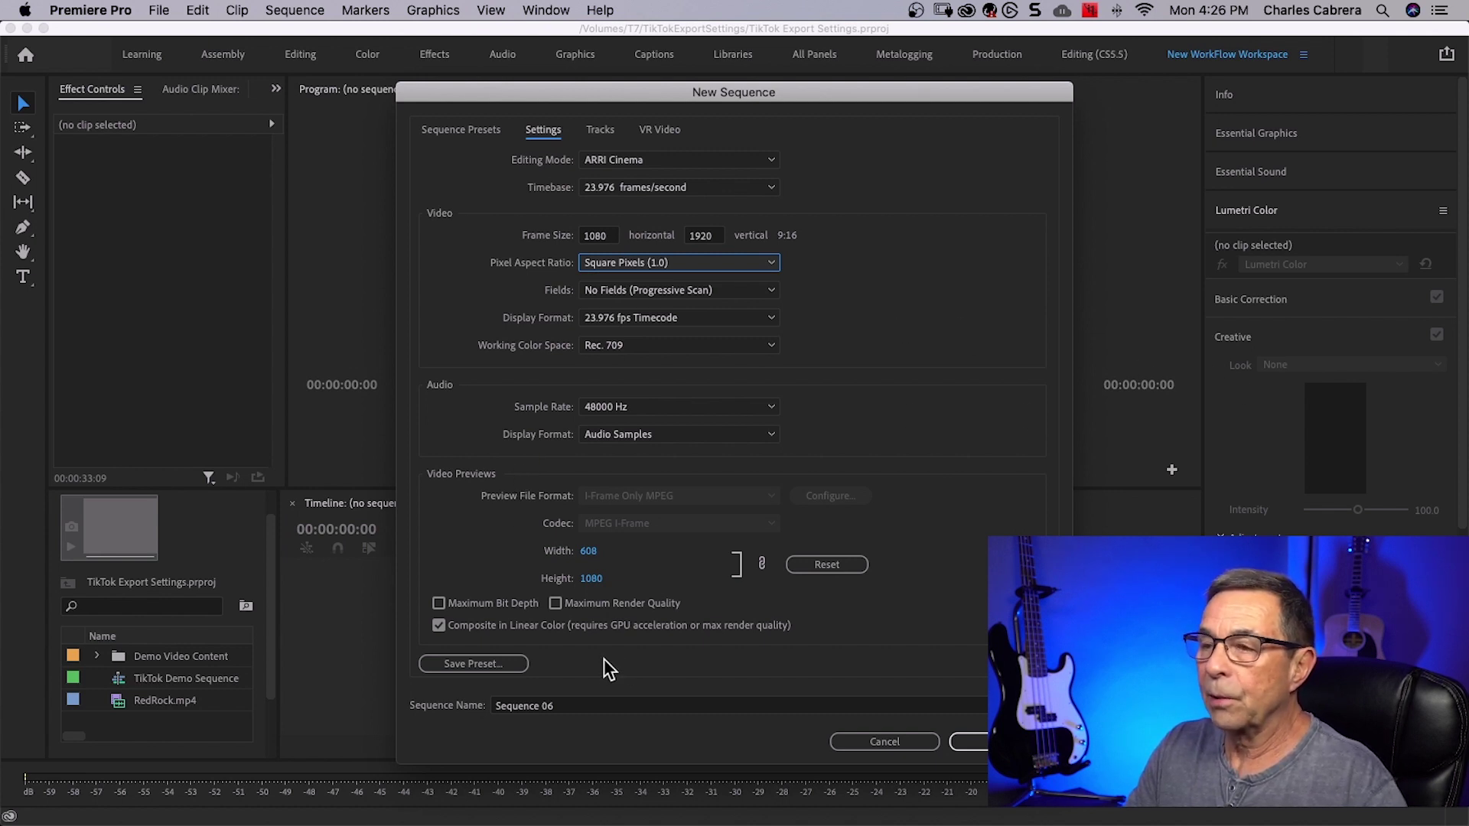
- Save the sequence settings as the custom preset 'TikTok 1080x1920 23.976'
click(463, 664)
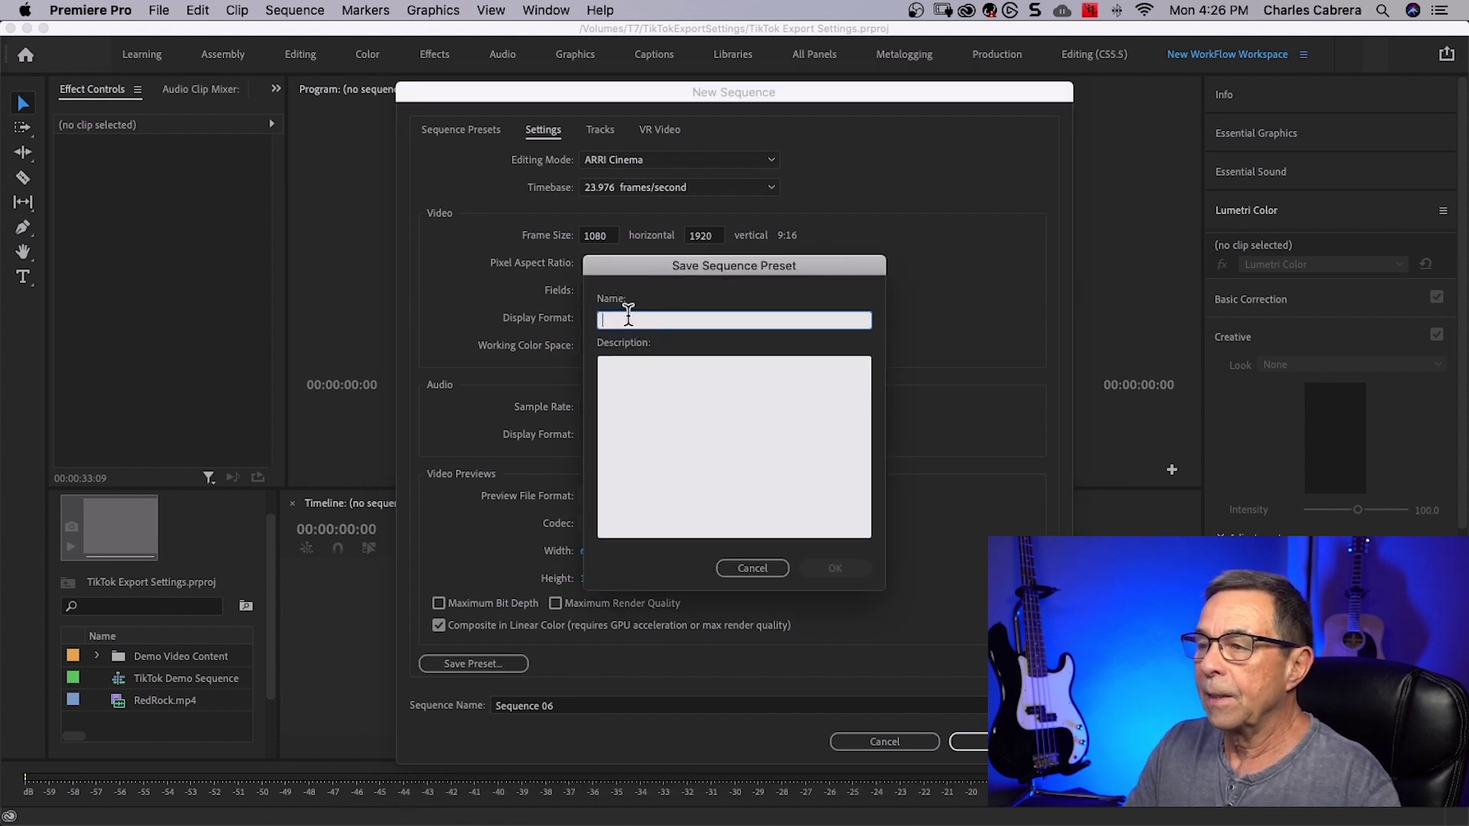
text(TikTok 1080x1920 23.976)
click(705, 466)
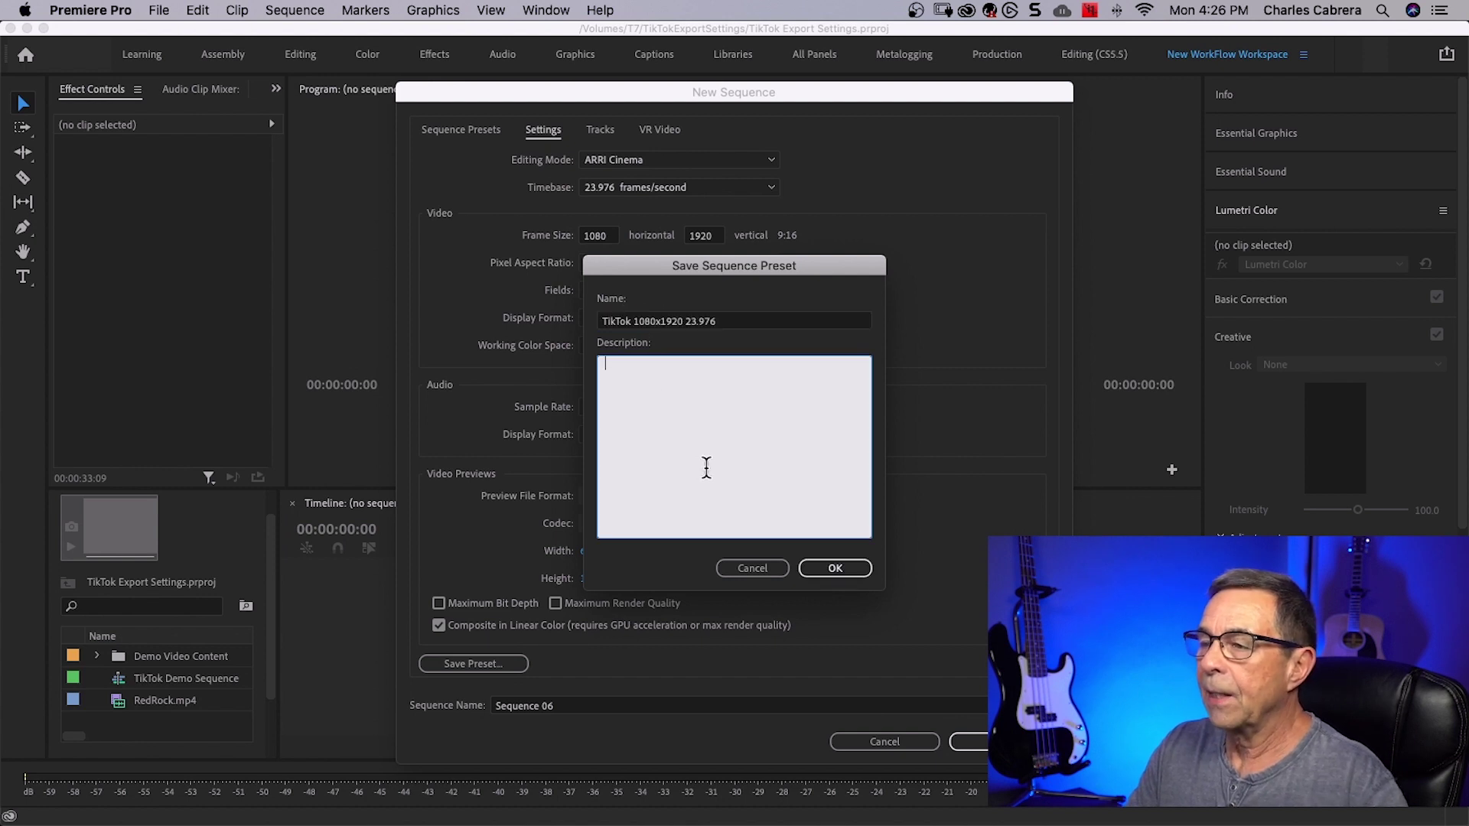
click(834, 568)
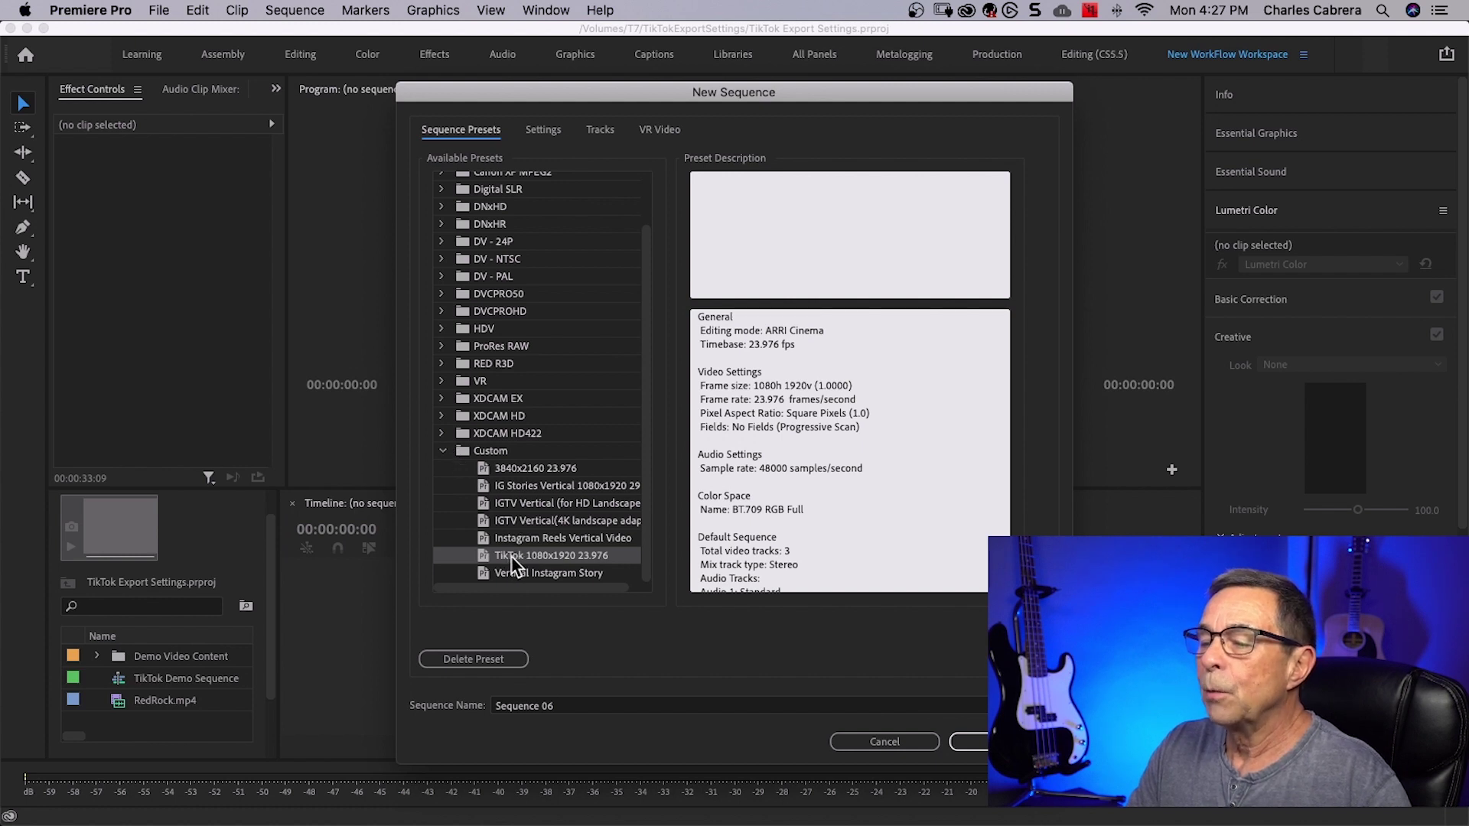
- Name the new sequence 'TikTok Sequence' and create it
click(570, 705)
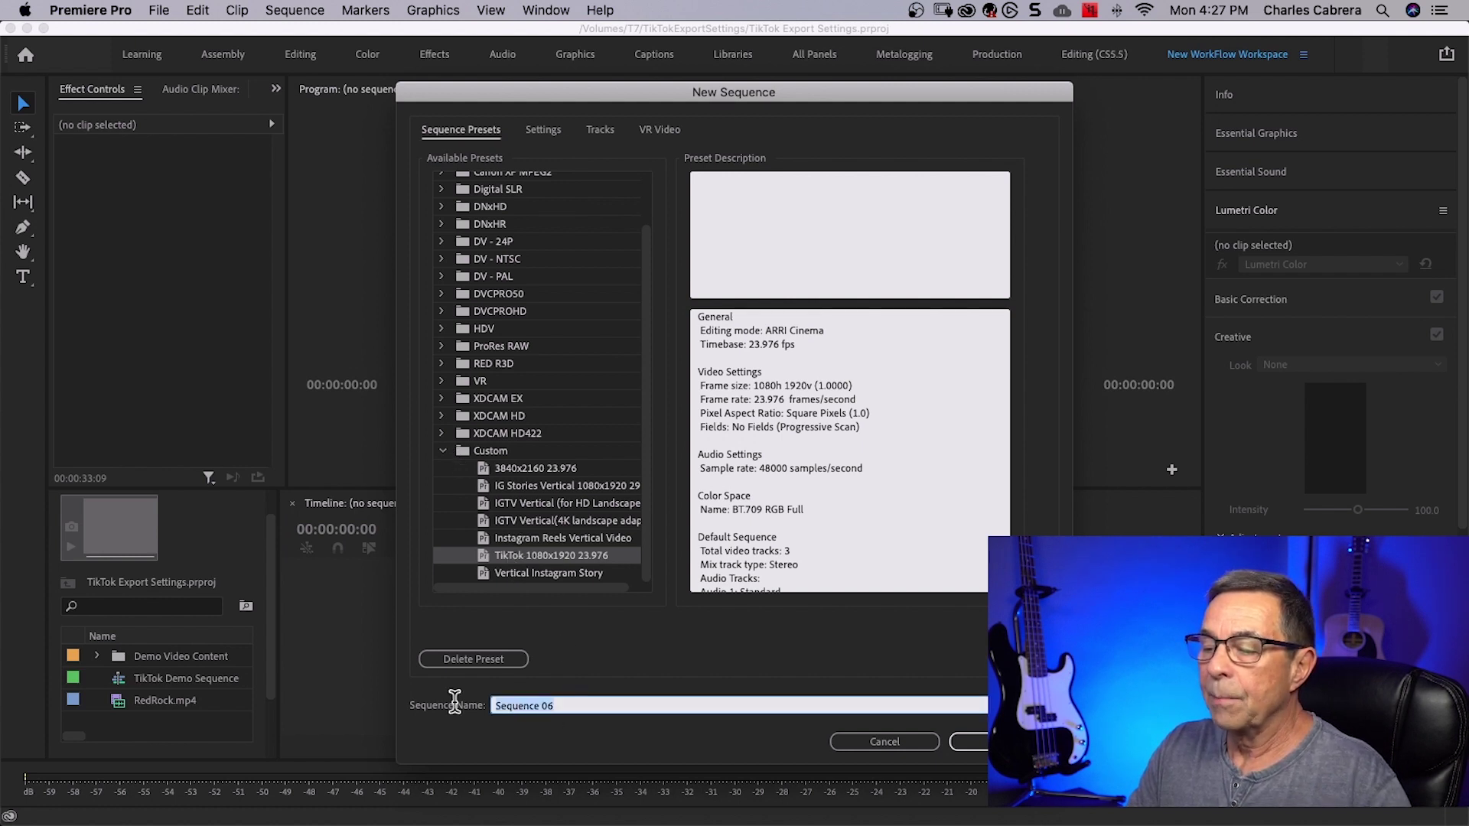
text(TikTok Sequence)
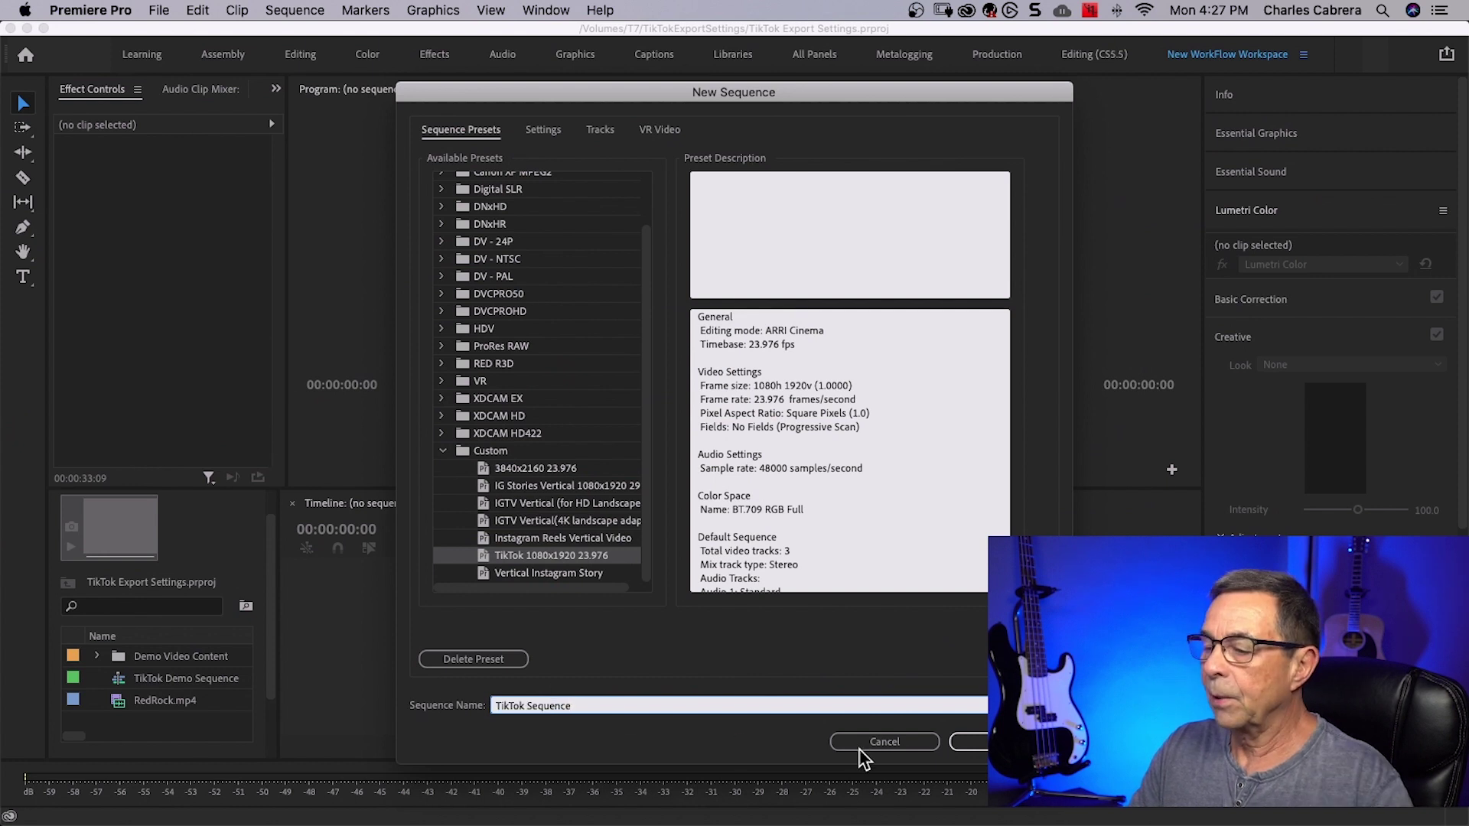
click(970, 742)
- Drag C0004.MP4 from Demo Video Content to the timeline start, keeping existing sequence settings
click(97, 657)
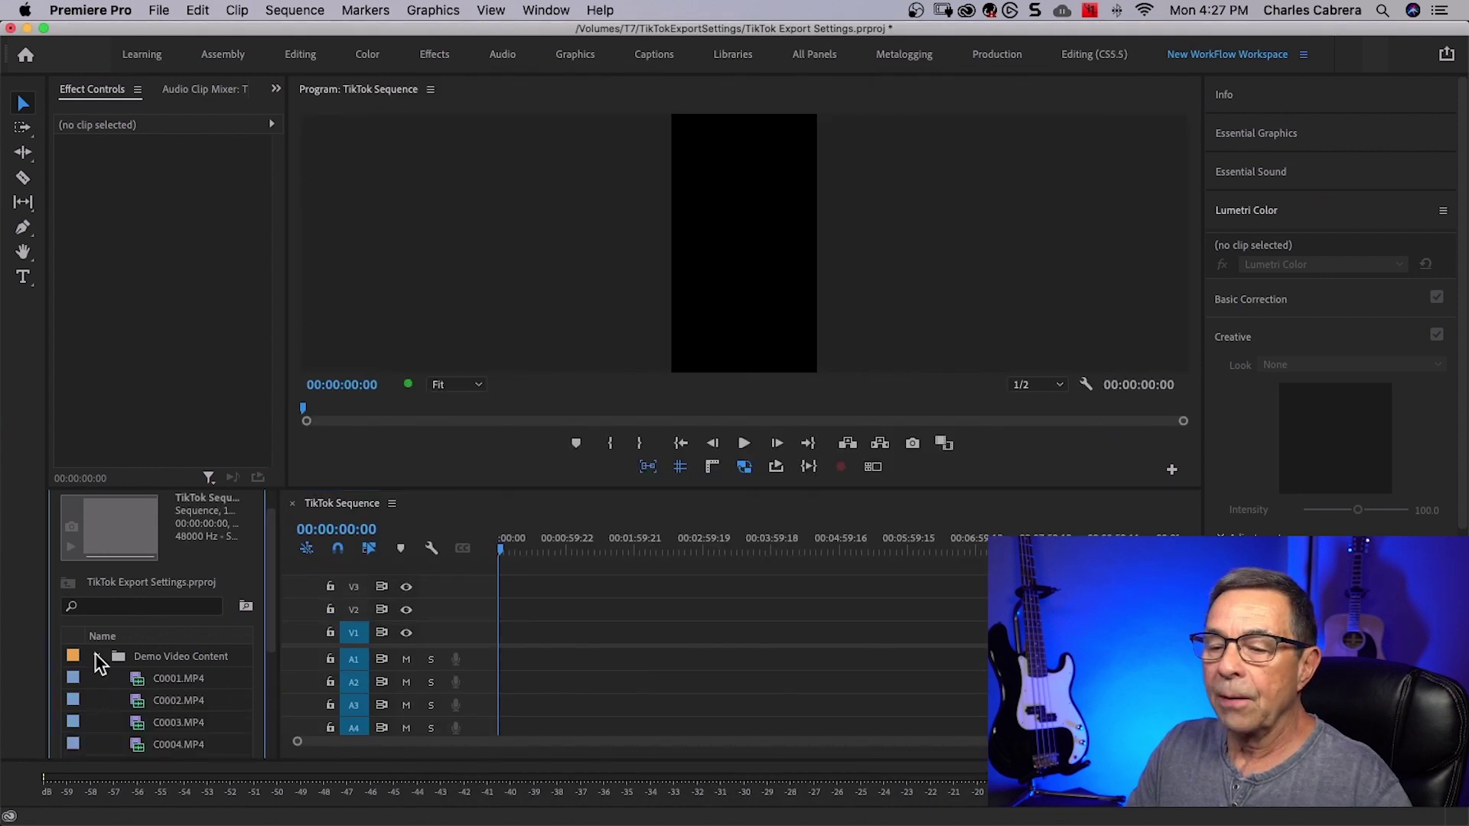
click(162, 743)
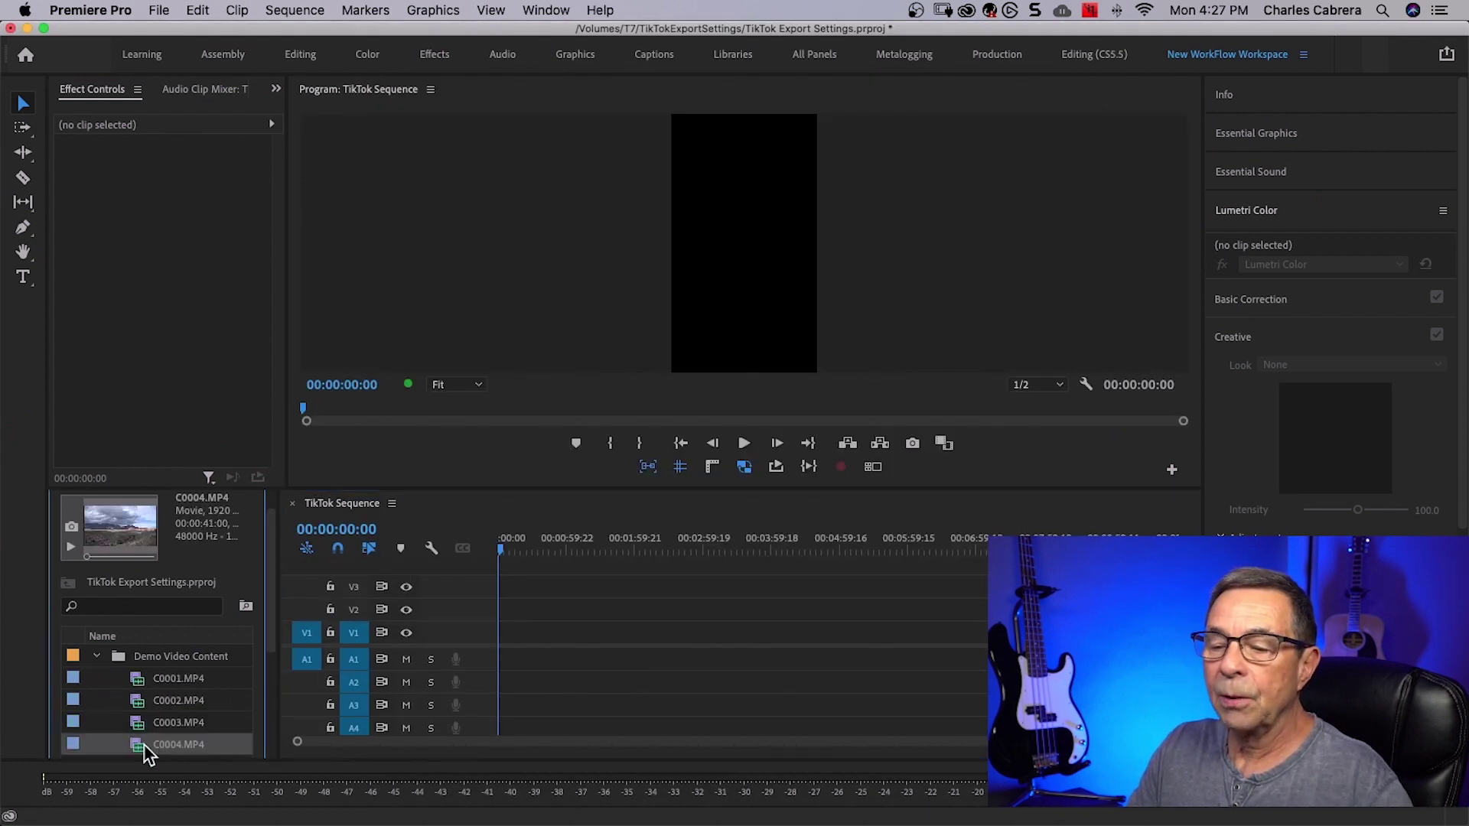
drag(162, 752, 511, 651)
drag(857, 375, 809, 375)
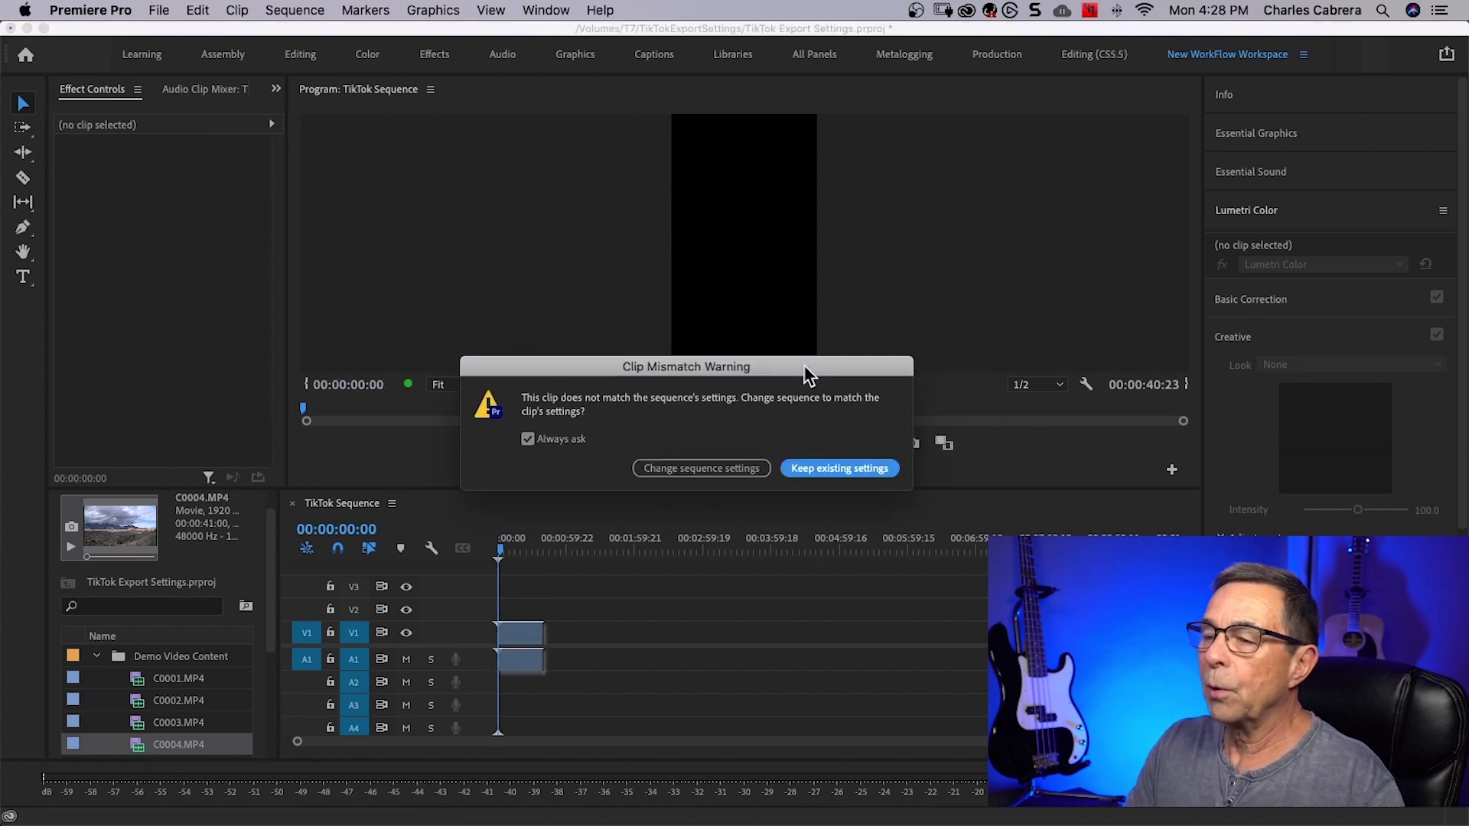
click(839, 469)
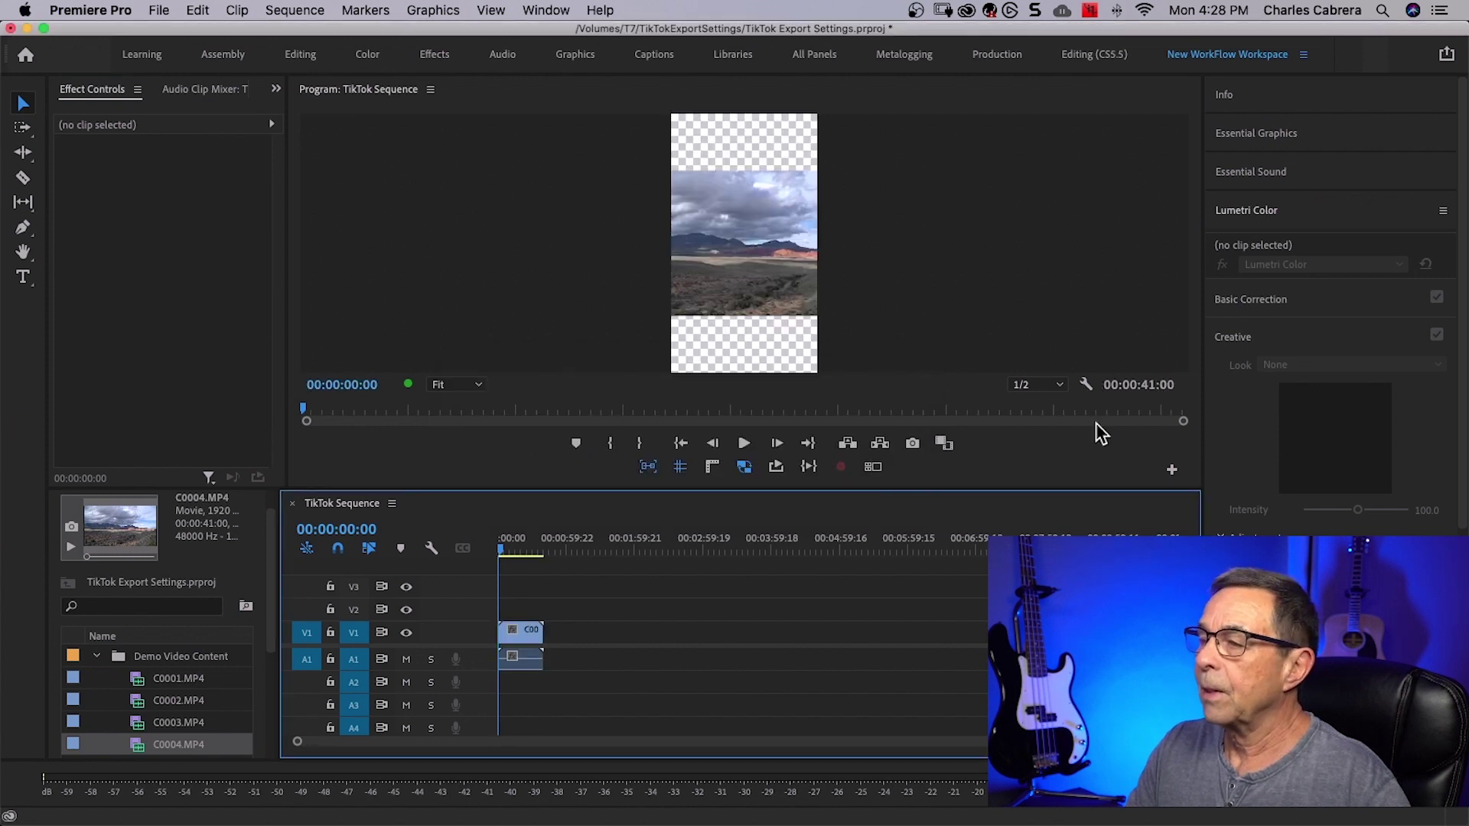
click(692, 264)
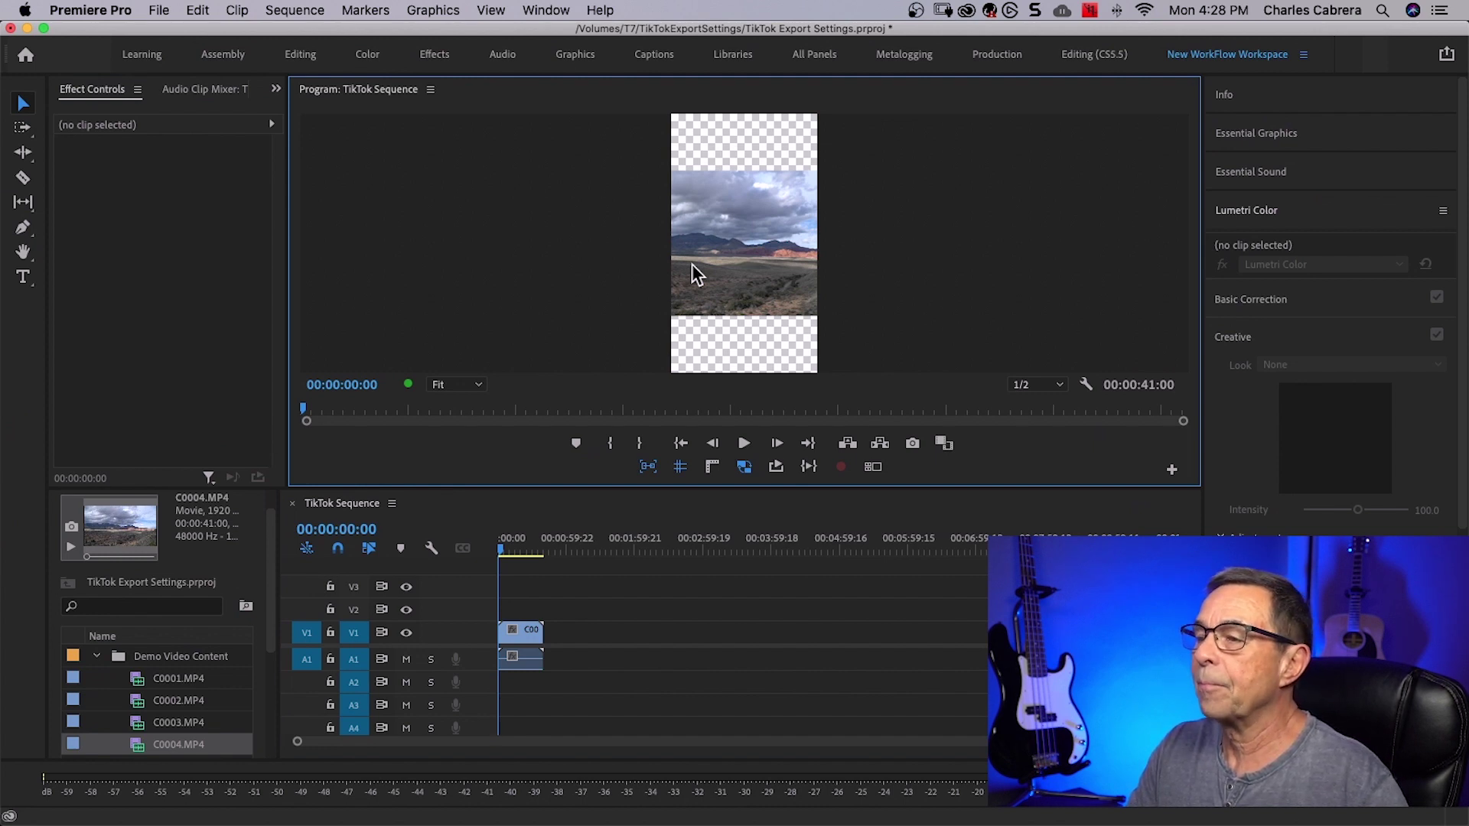
click(524, 631)
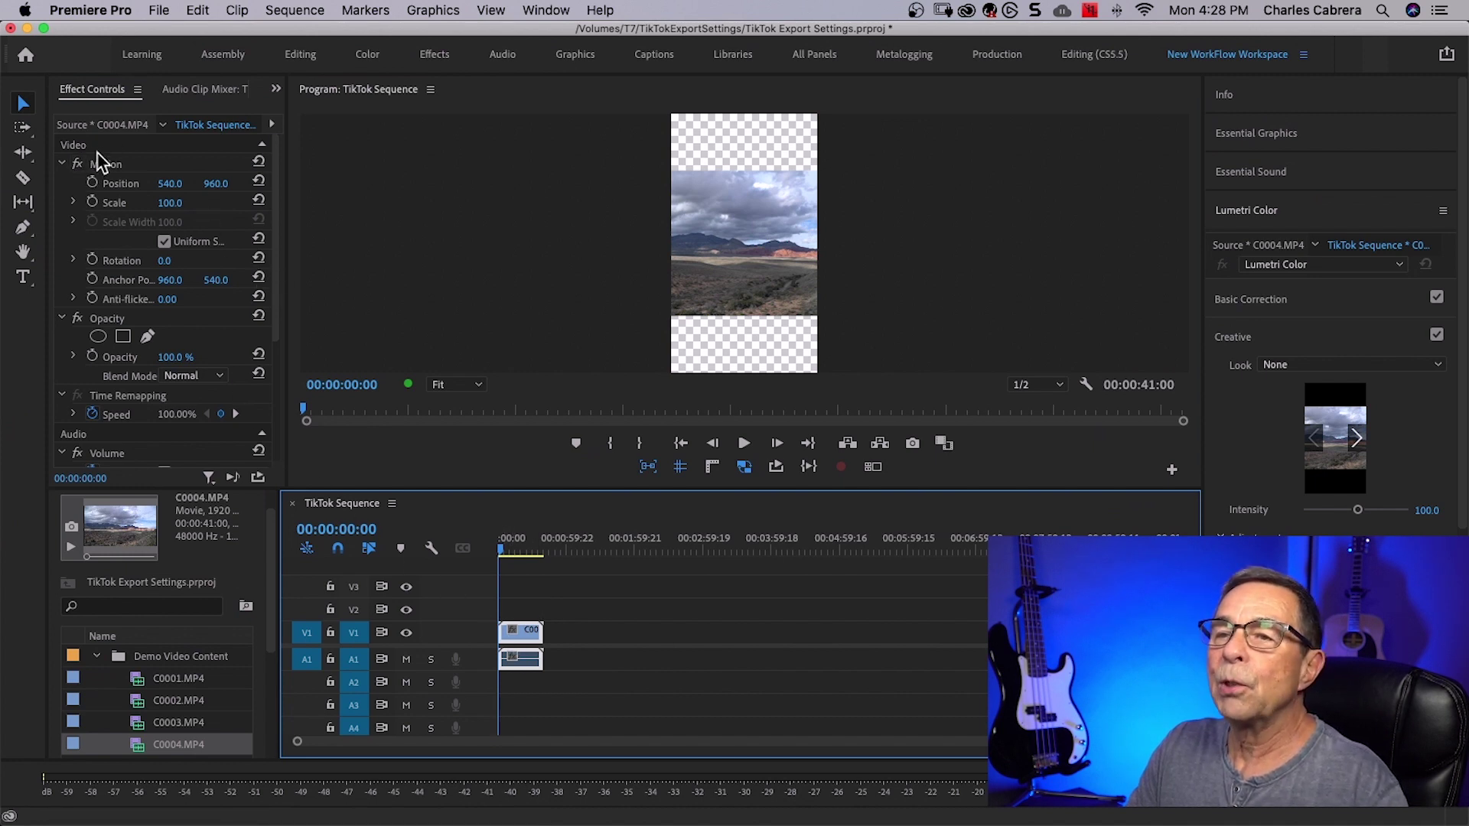
- Scale C0004.MP4 to 184 and play it back to check the vertical framing
click(164, 205)
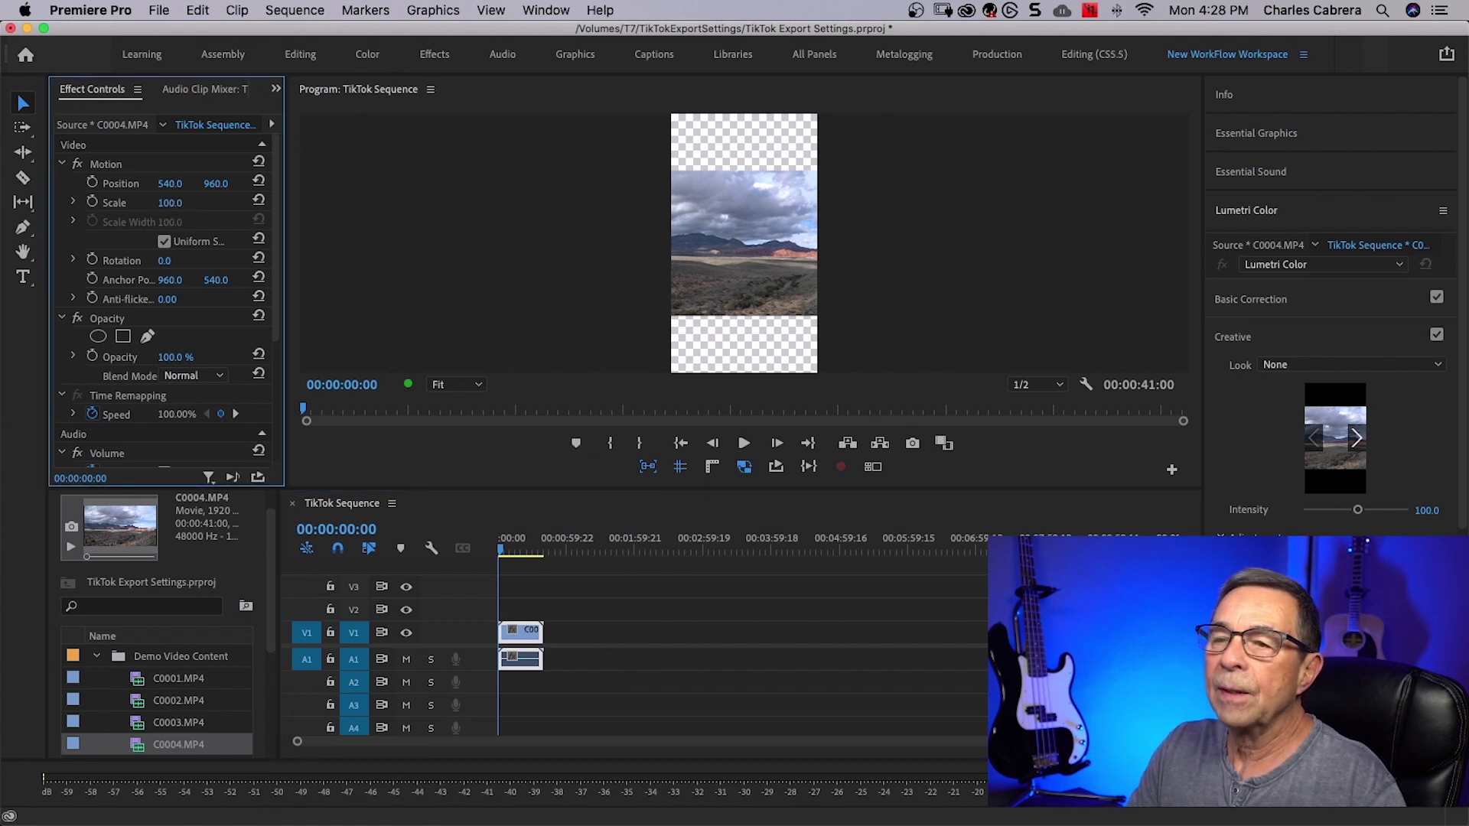
drag(165, 205, 468, 224)
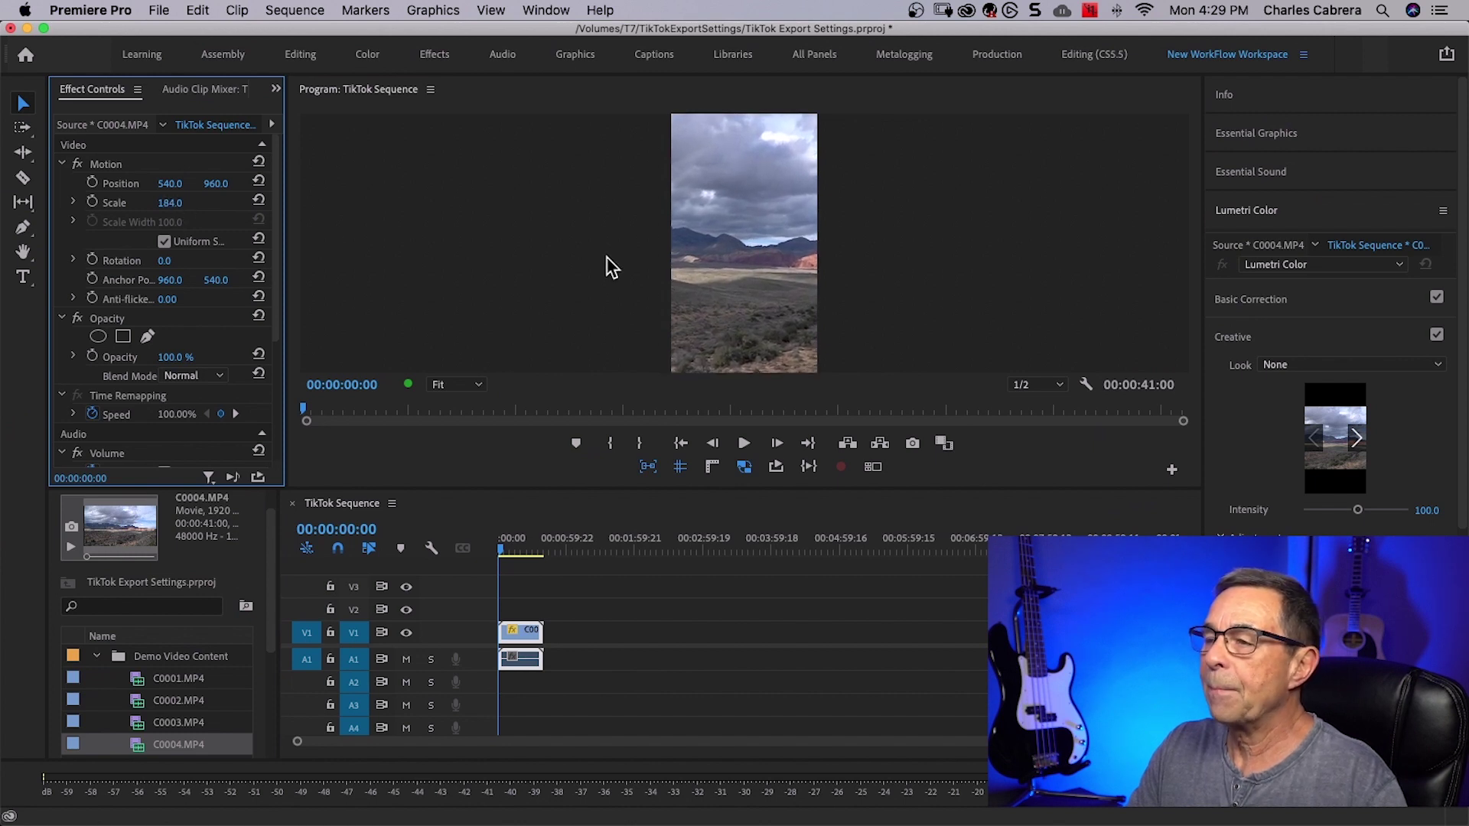
click(515, 632)
key(space)
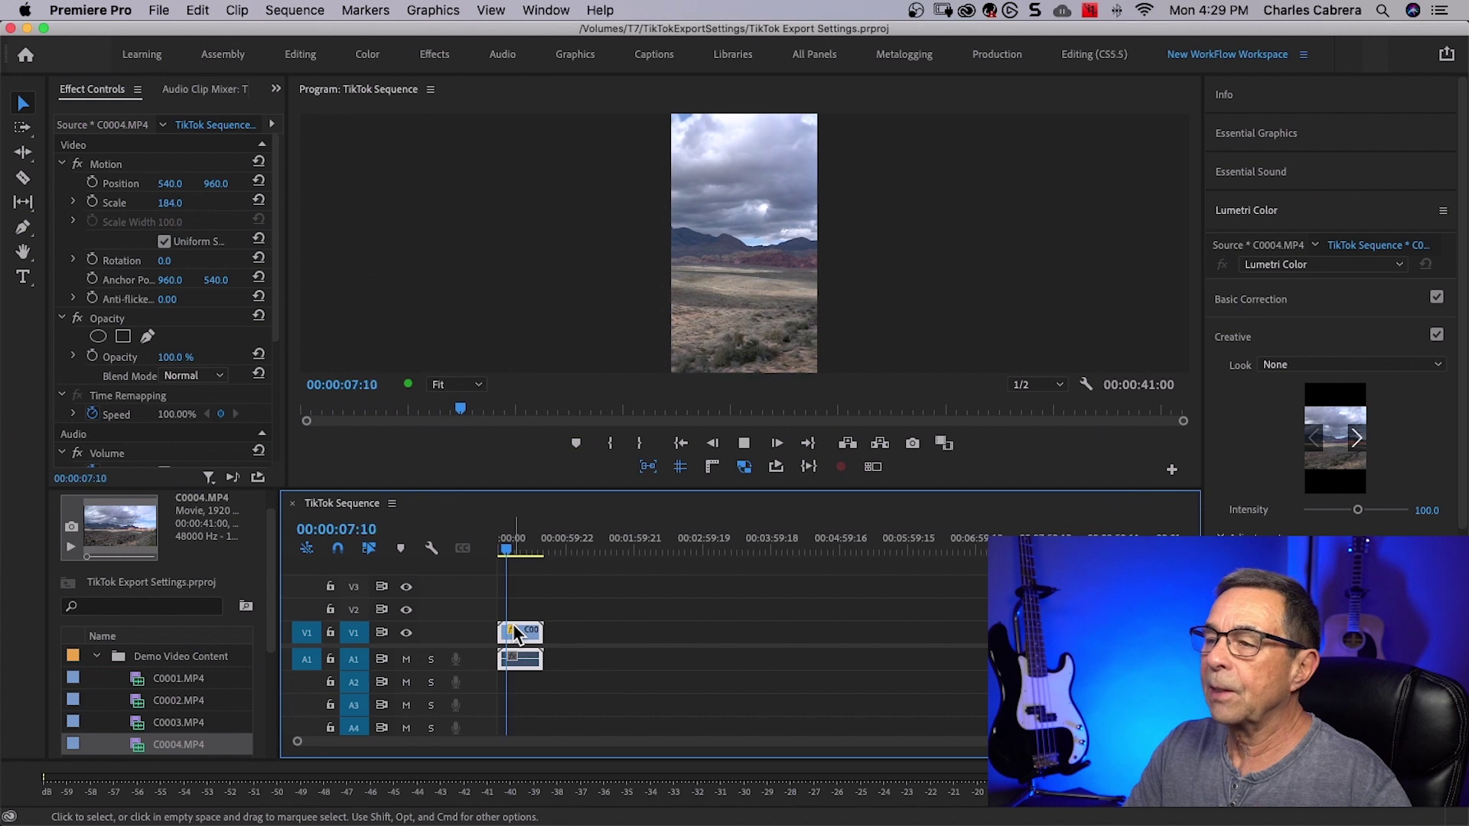
key(space)
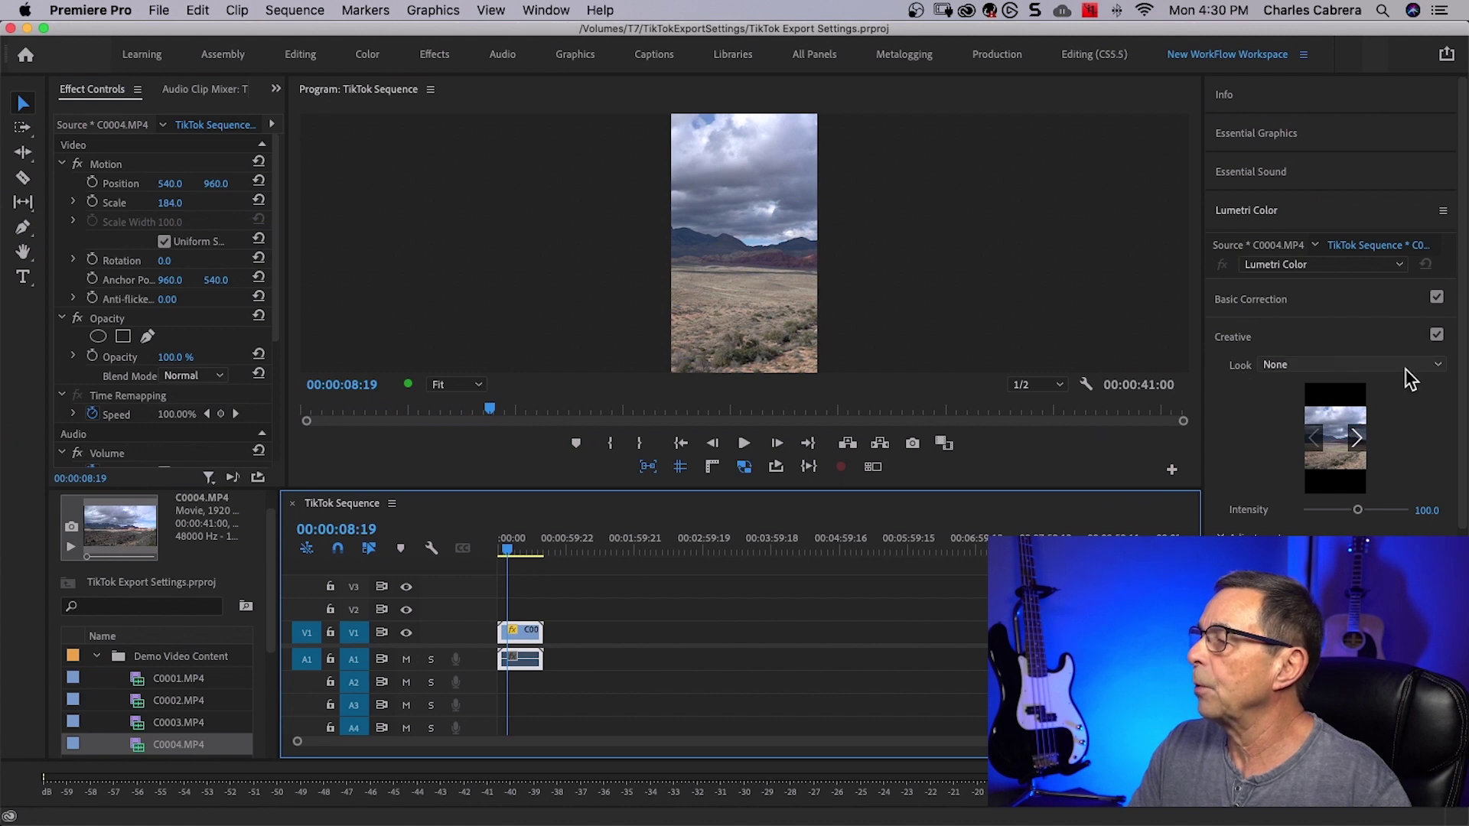
click(1433, 366)
- Apply the SL GOLD RUSH HDR Lumetri Creative look and play back the graded clip
scroll(1301, 459, down, 4)
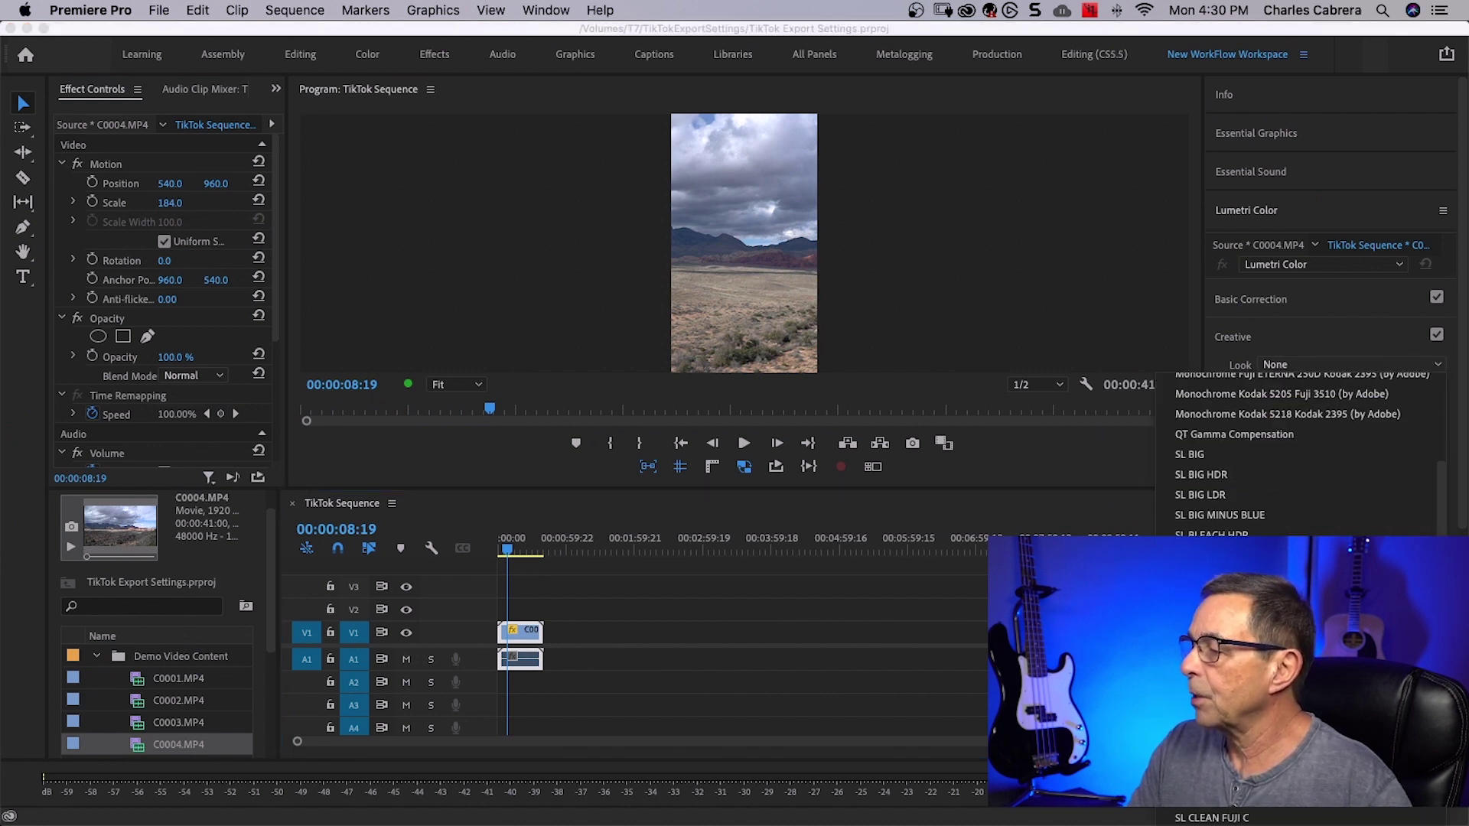
scroll(1300, 459, down, 5)
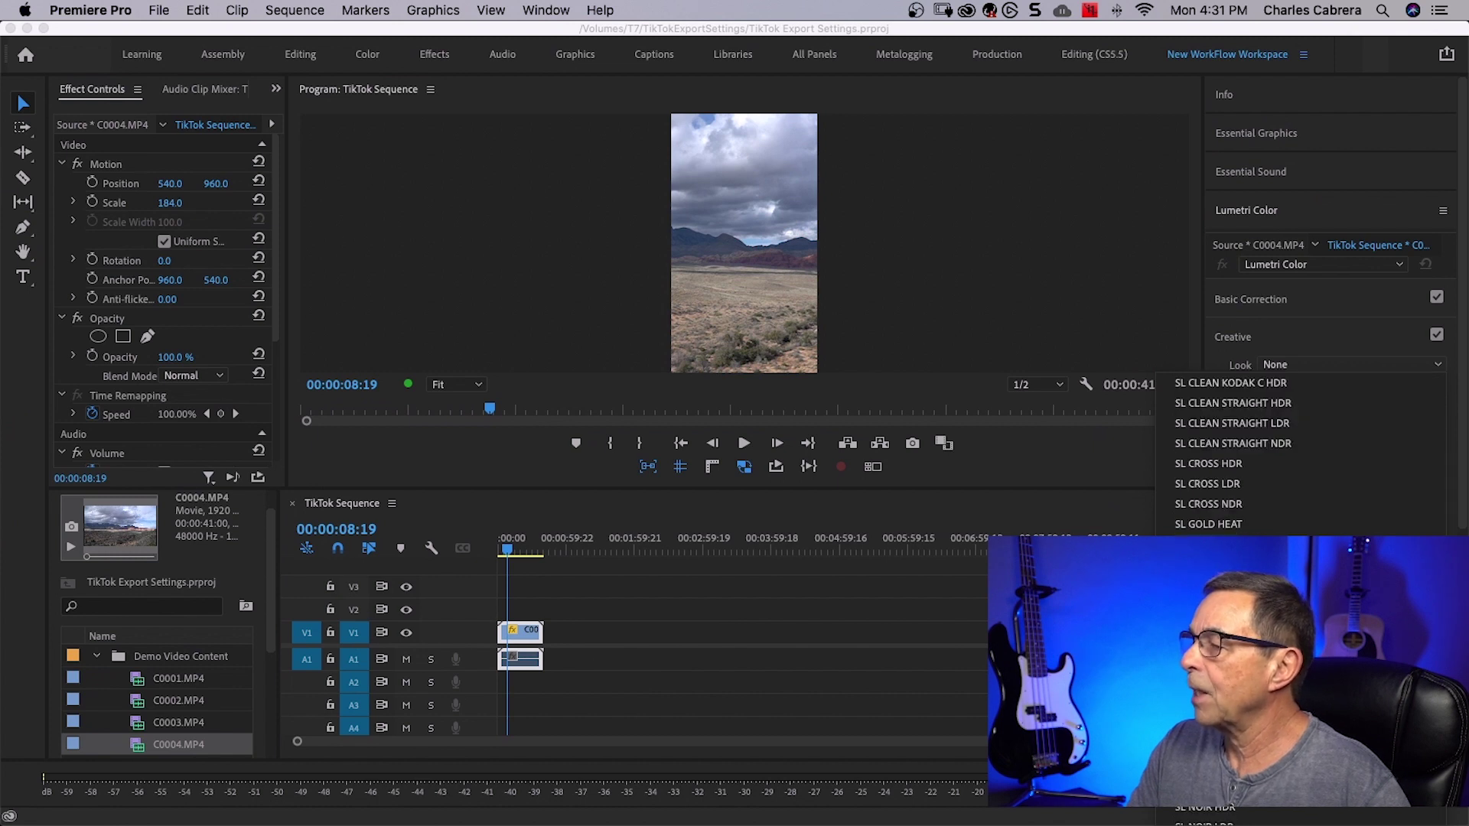
click(1224, 544)
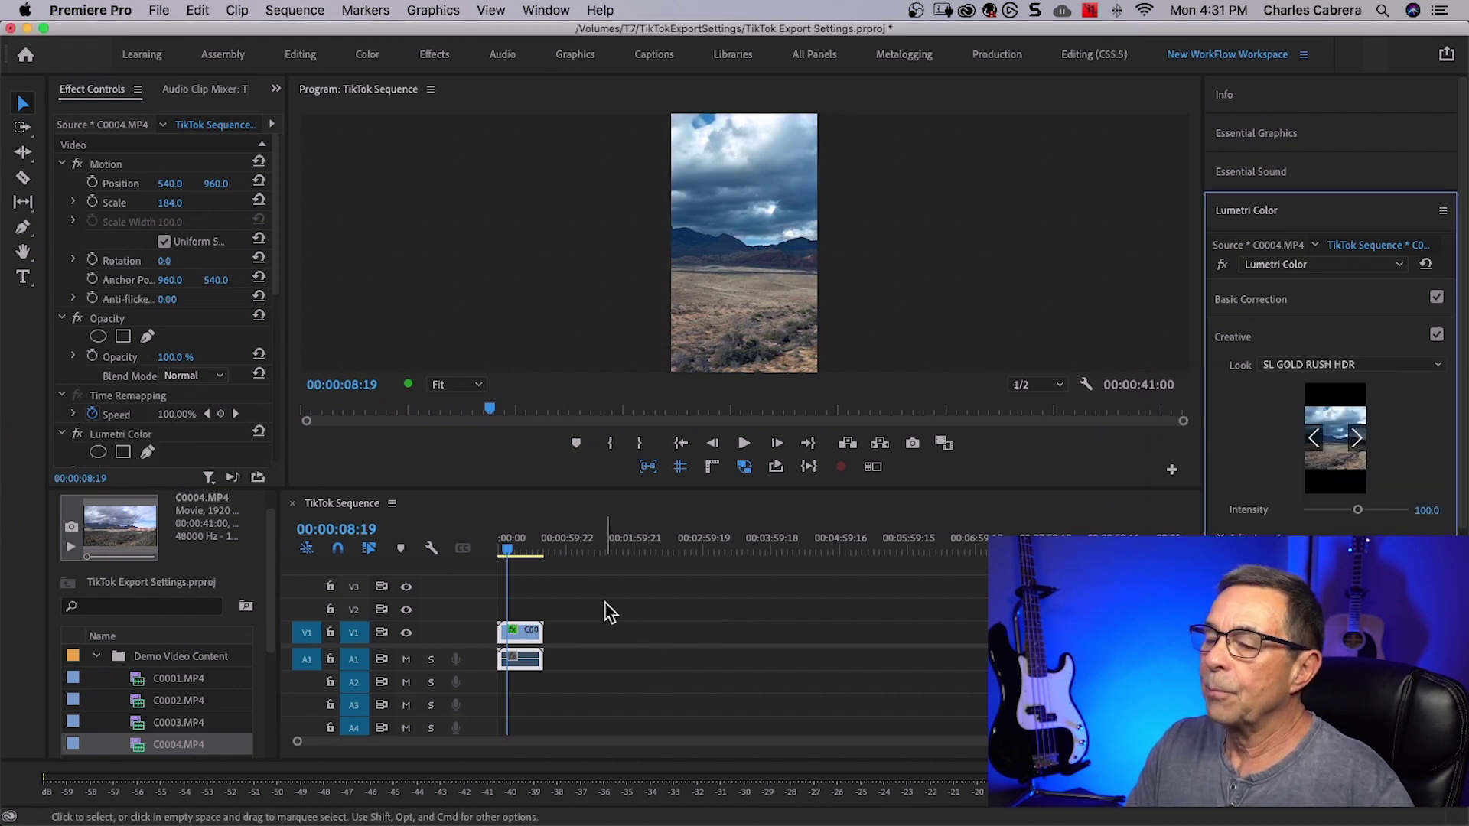
click(512, 632)
key(space)
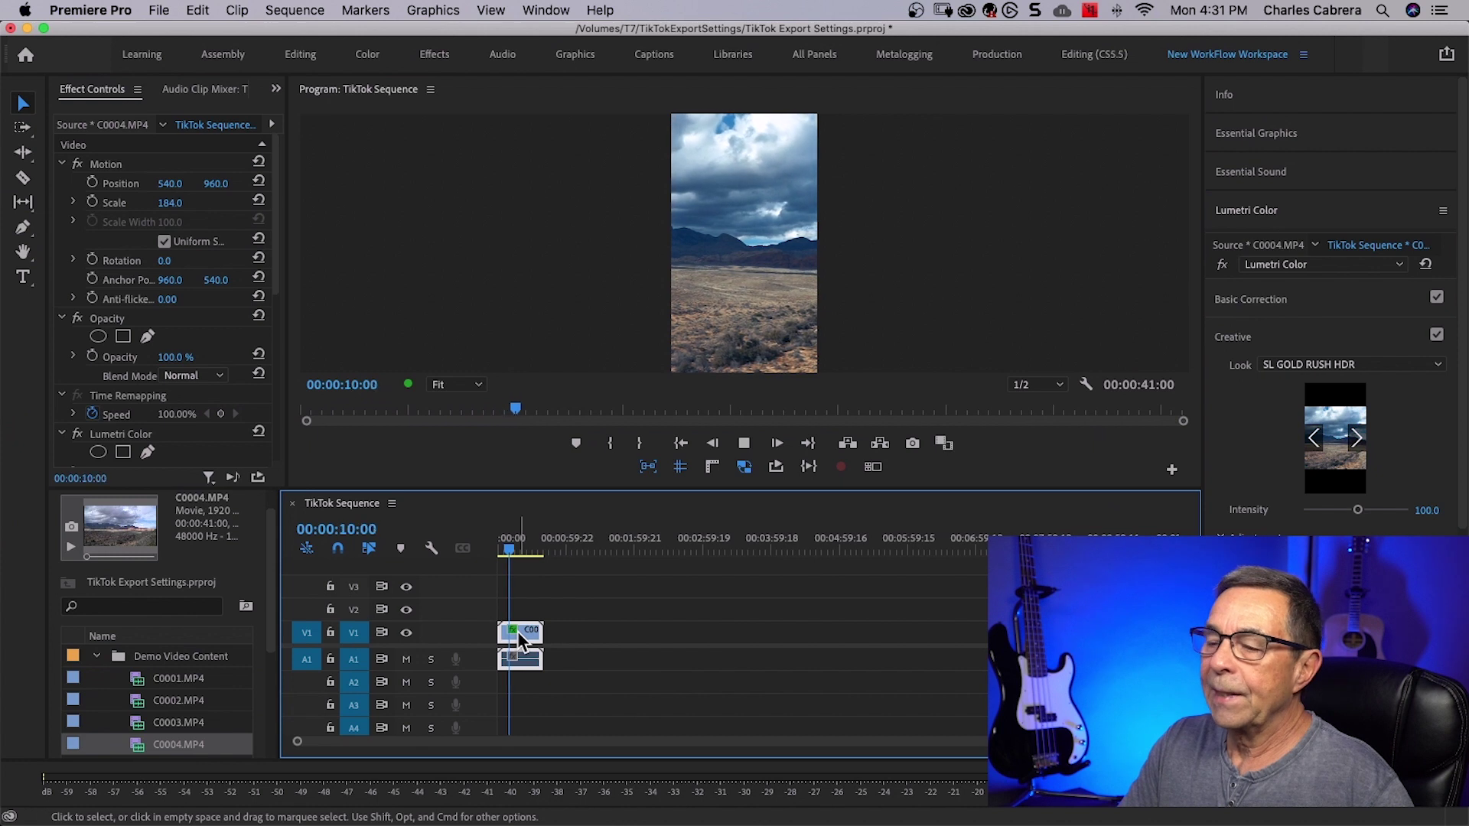
key(space)
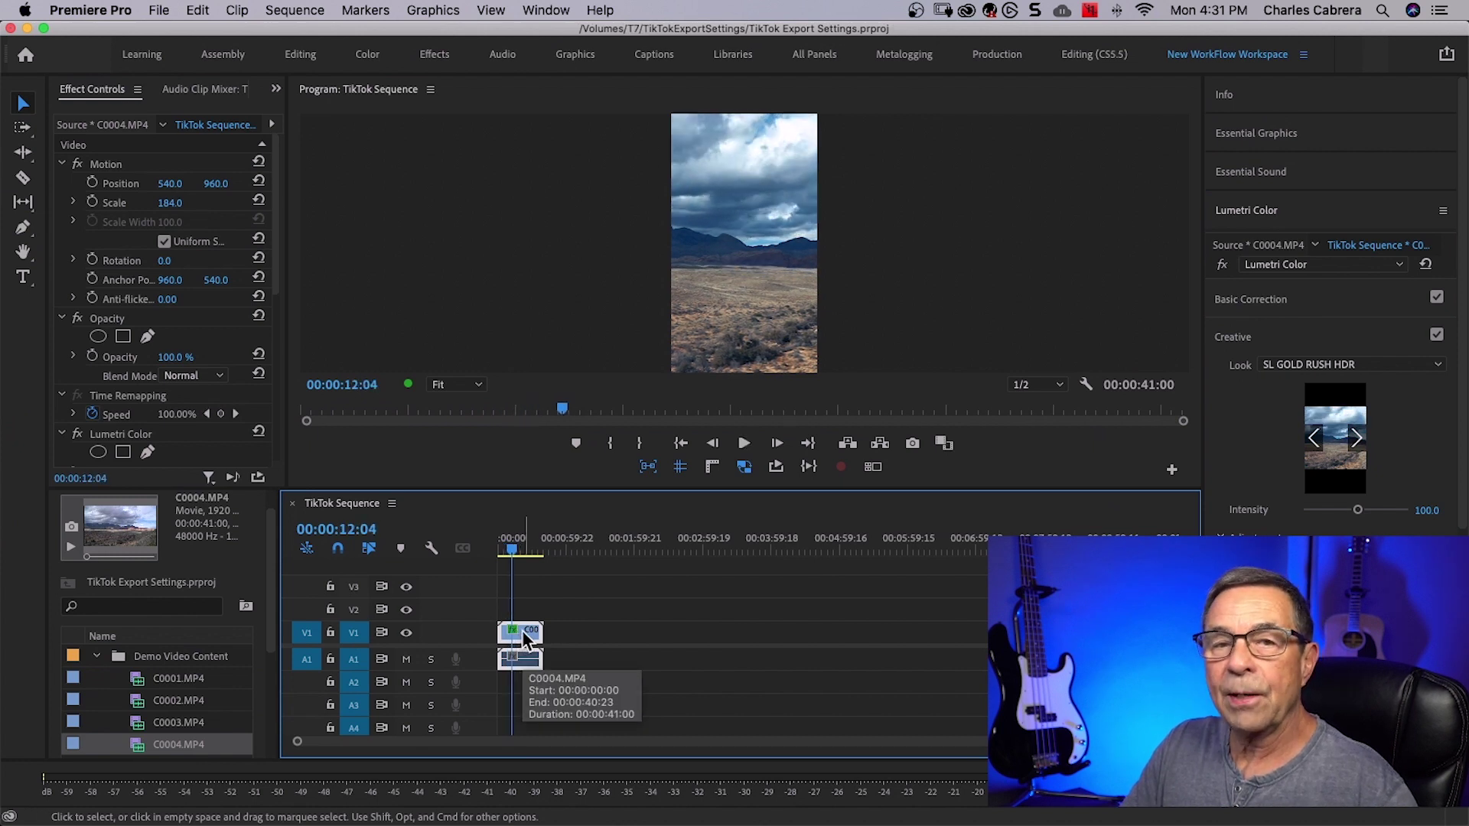
key(Home)
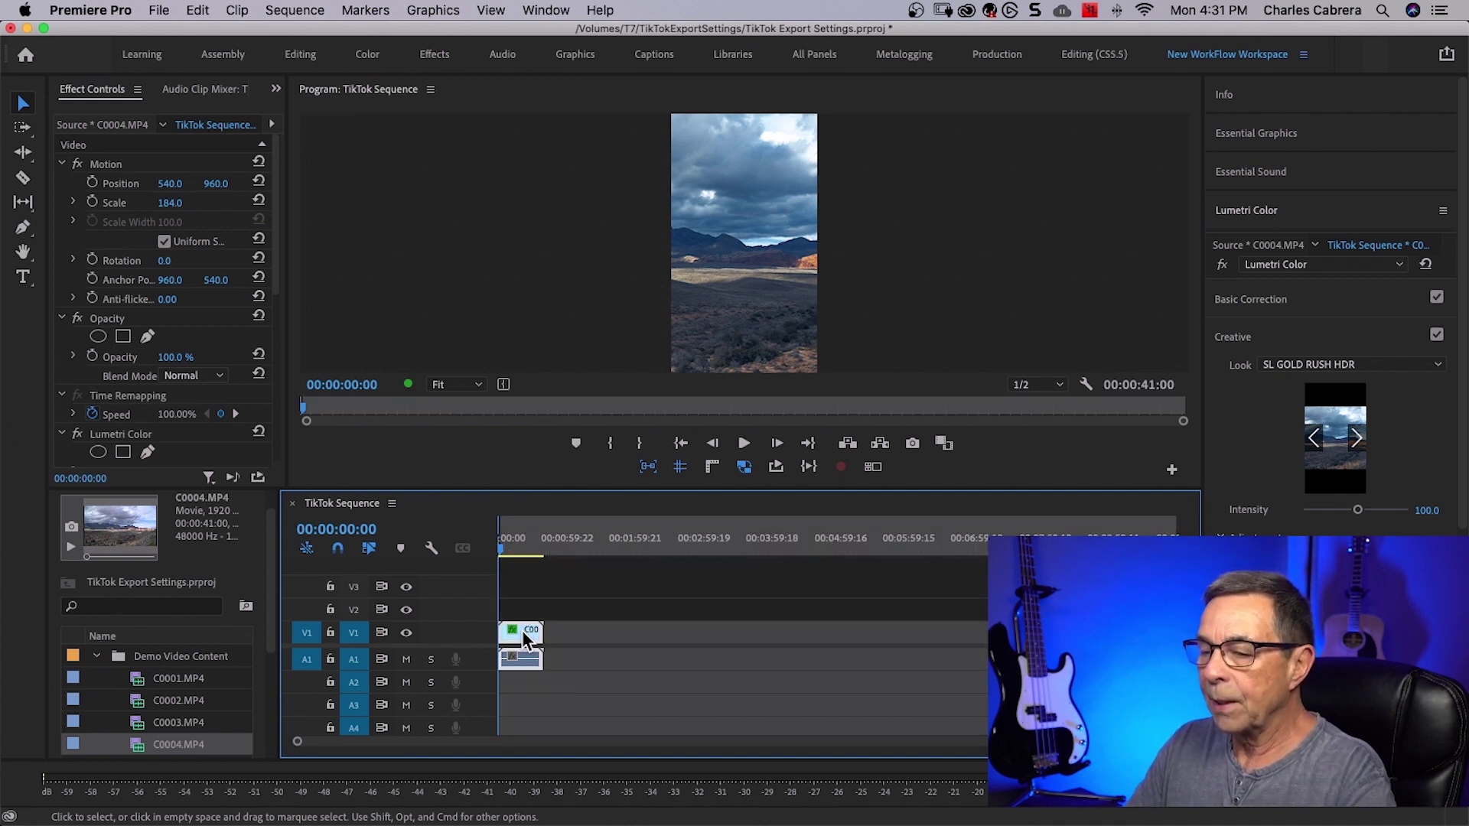
key(End)
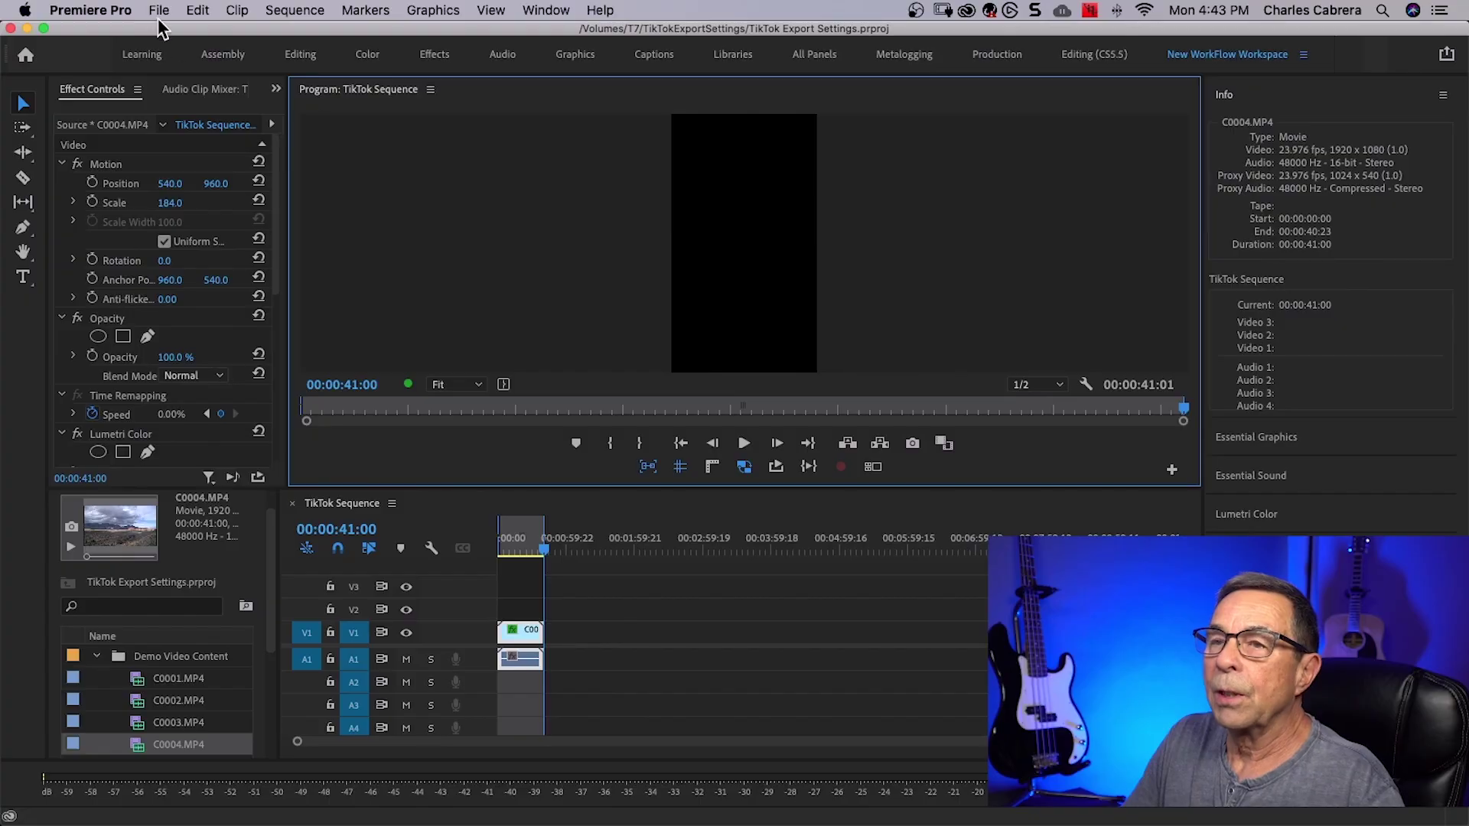
- Open the Export Media settings from the File menu
click(159, 11)
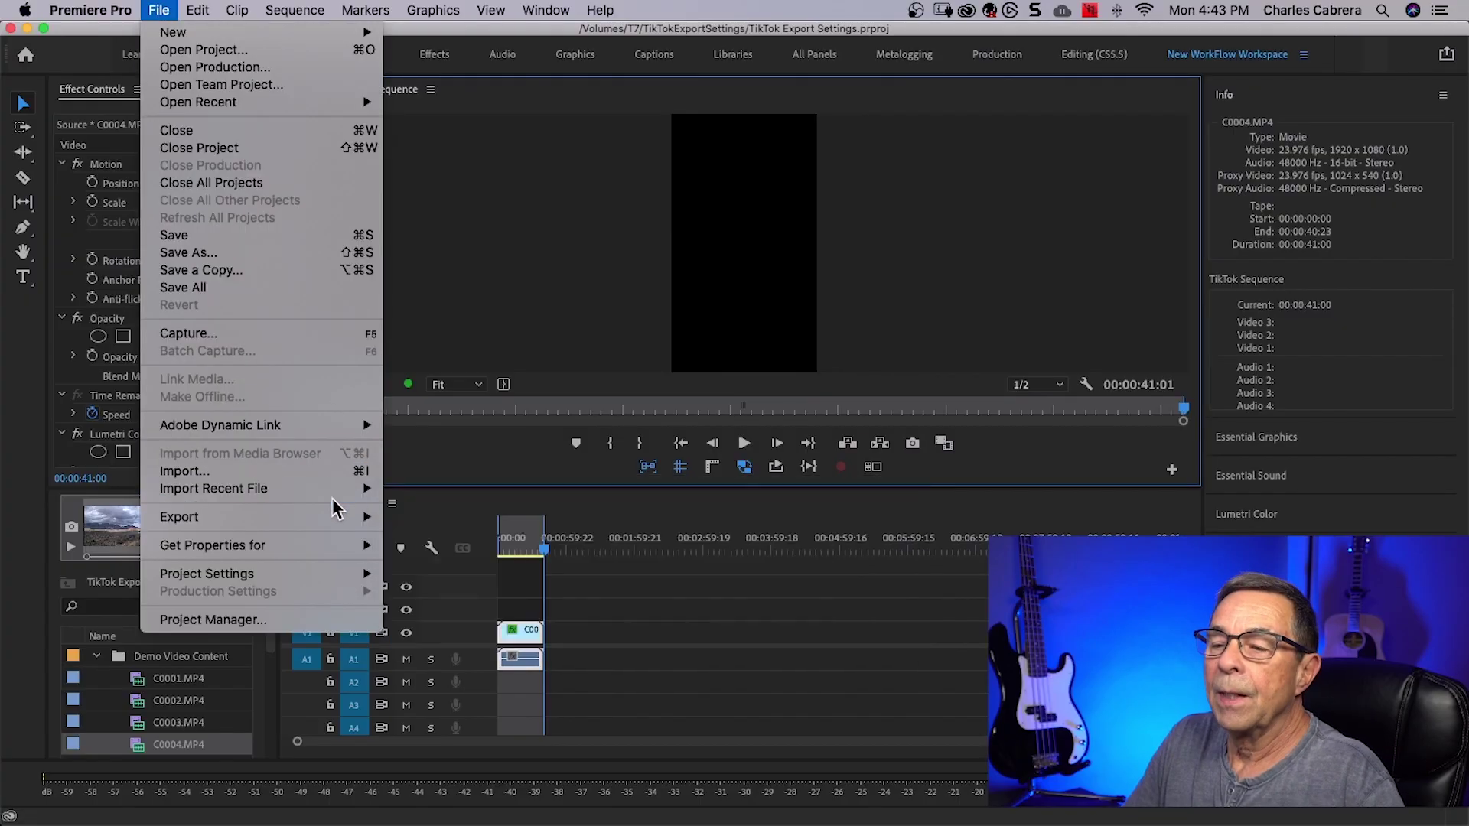
mouse_move(337, 518)
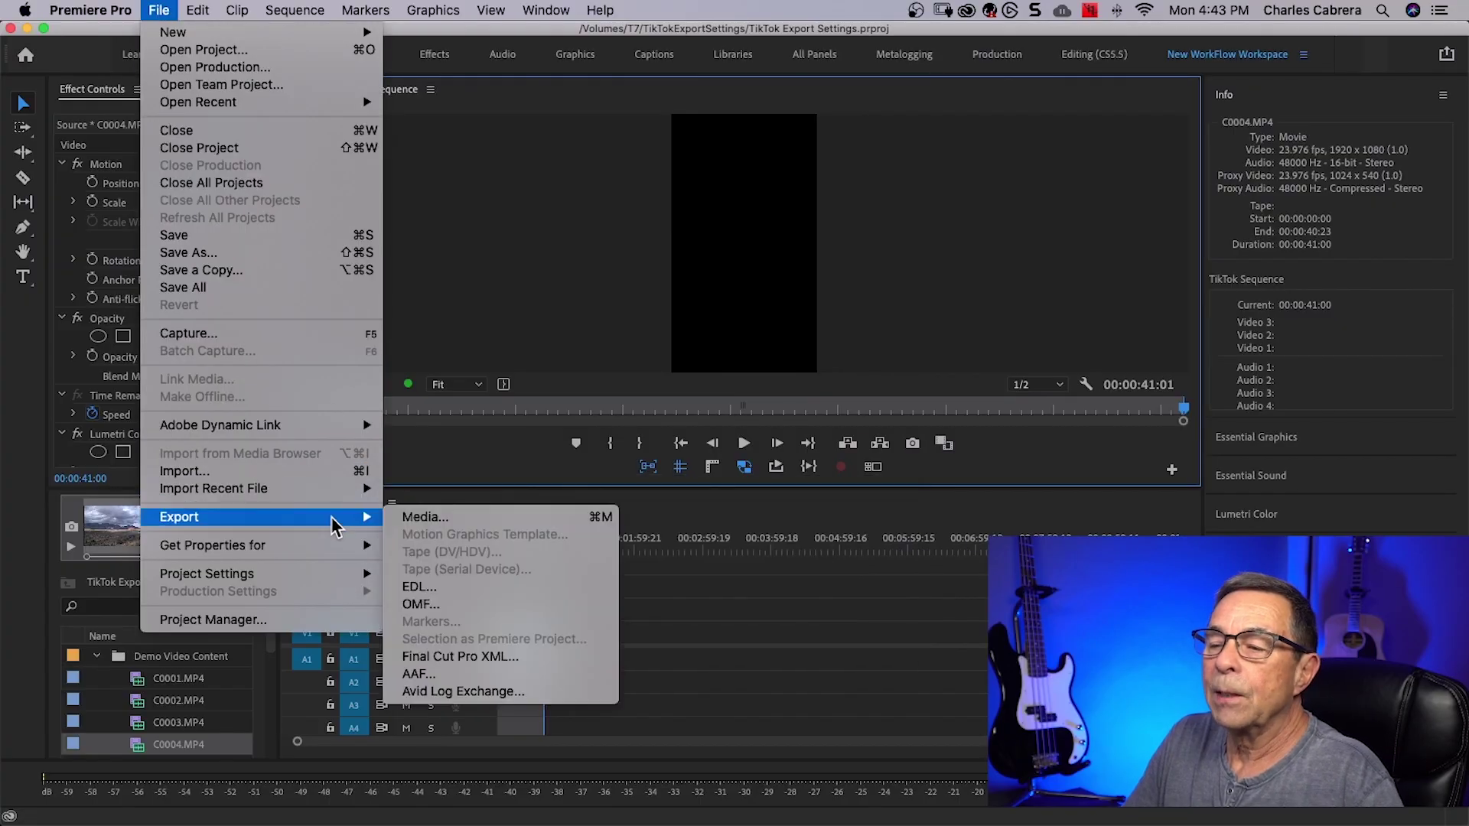
click(416, 518)
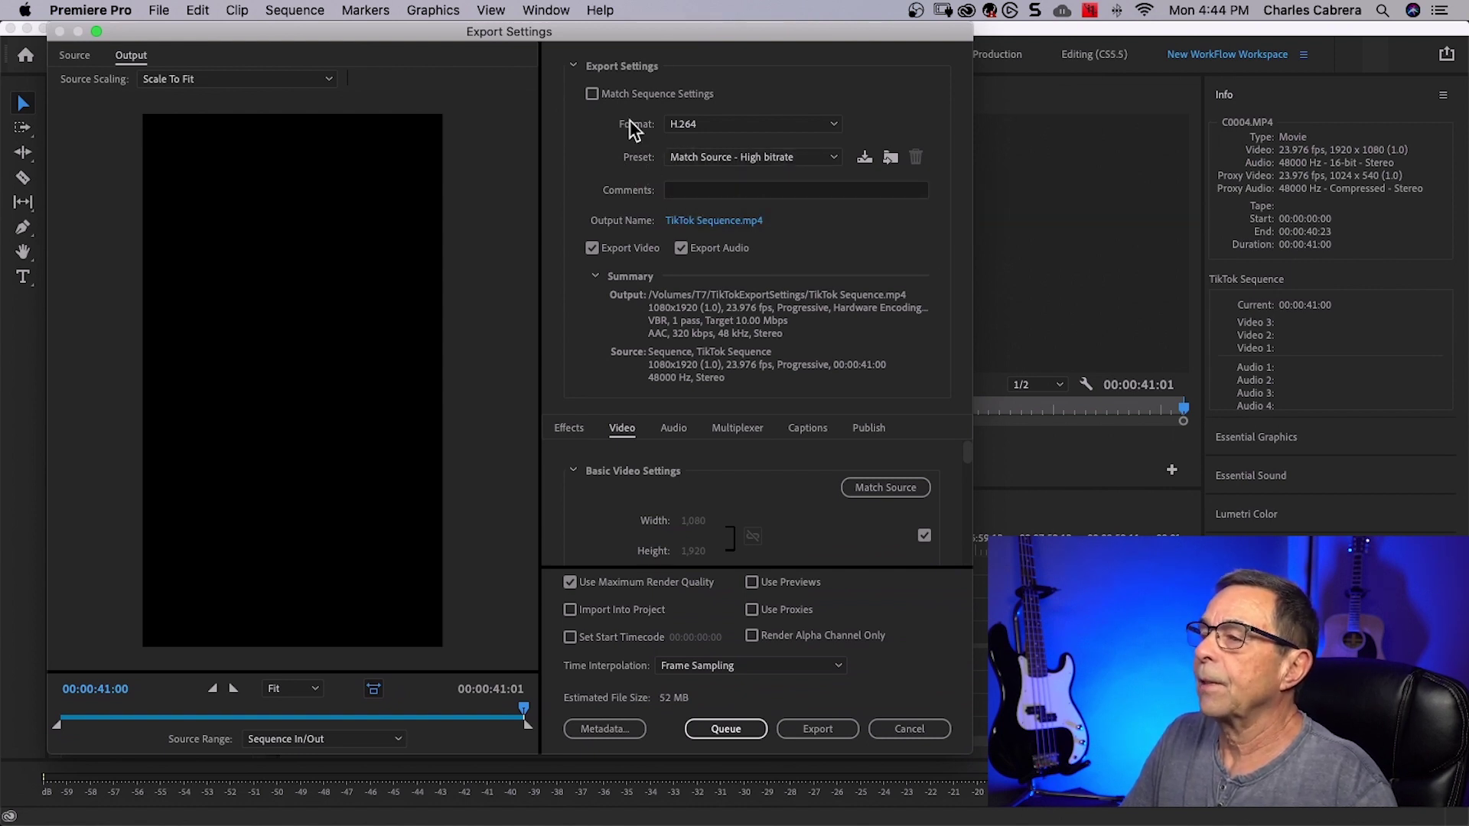
- Leave the preset unchanged and set the output file name to RedRock Timelapse.mp4
click(834, 158)
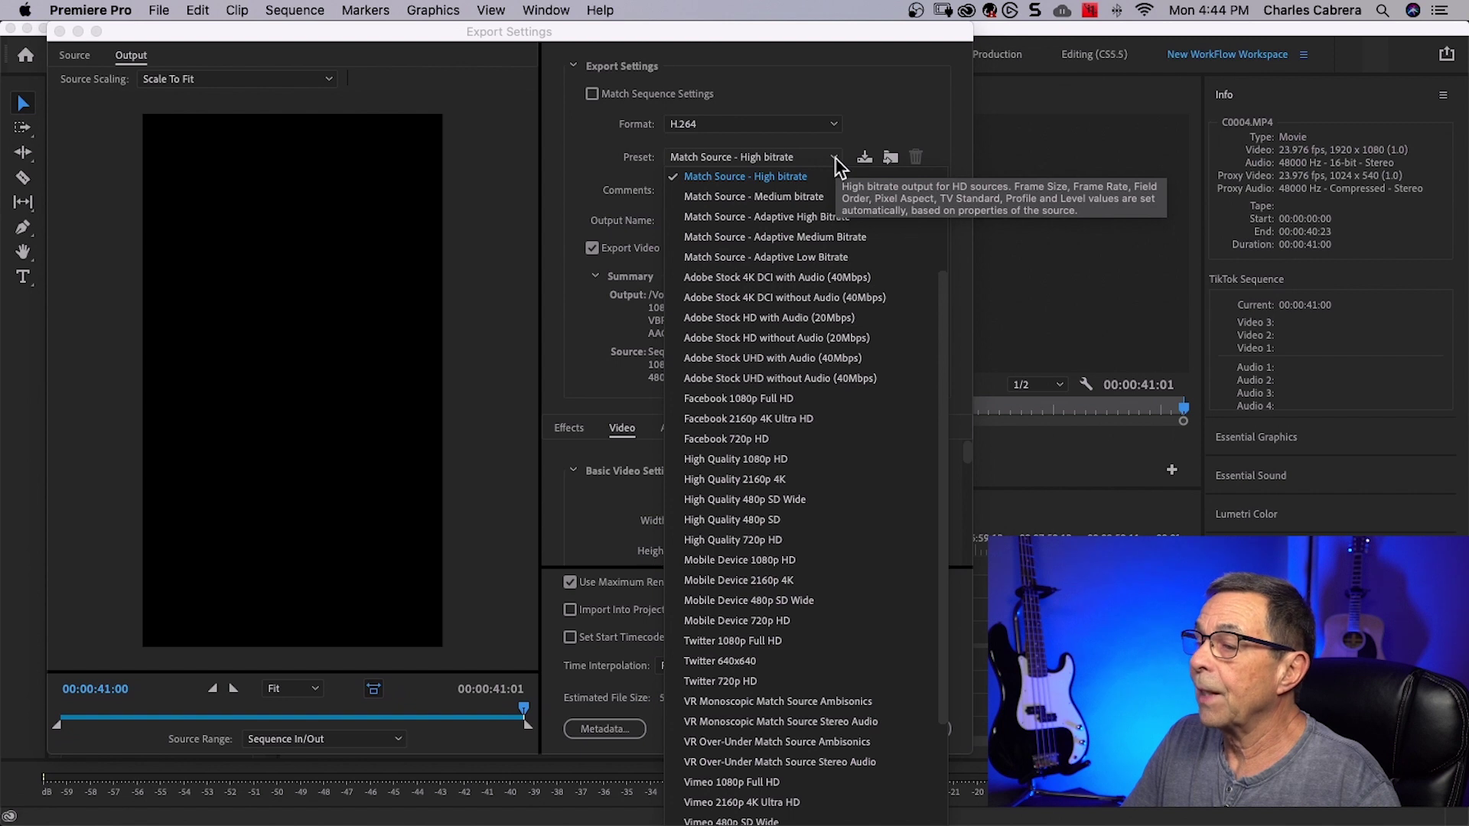
click(595, 157)
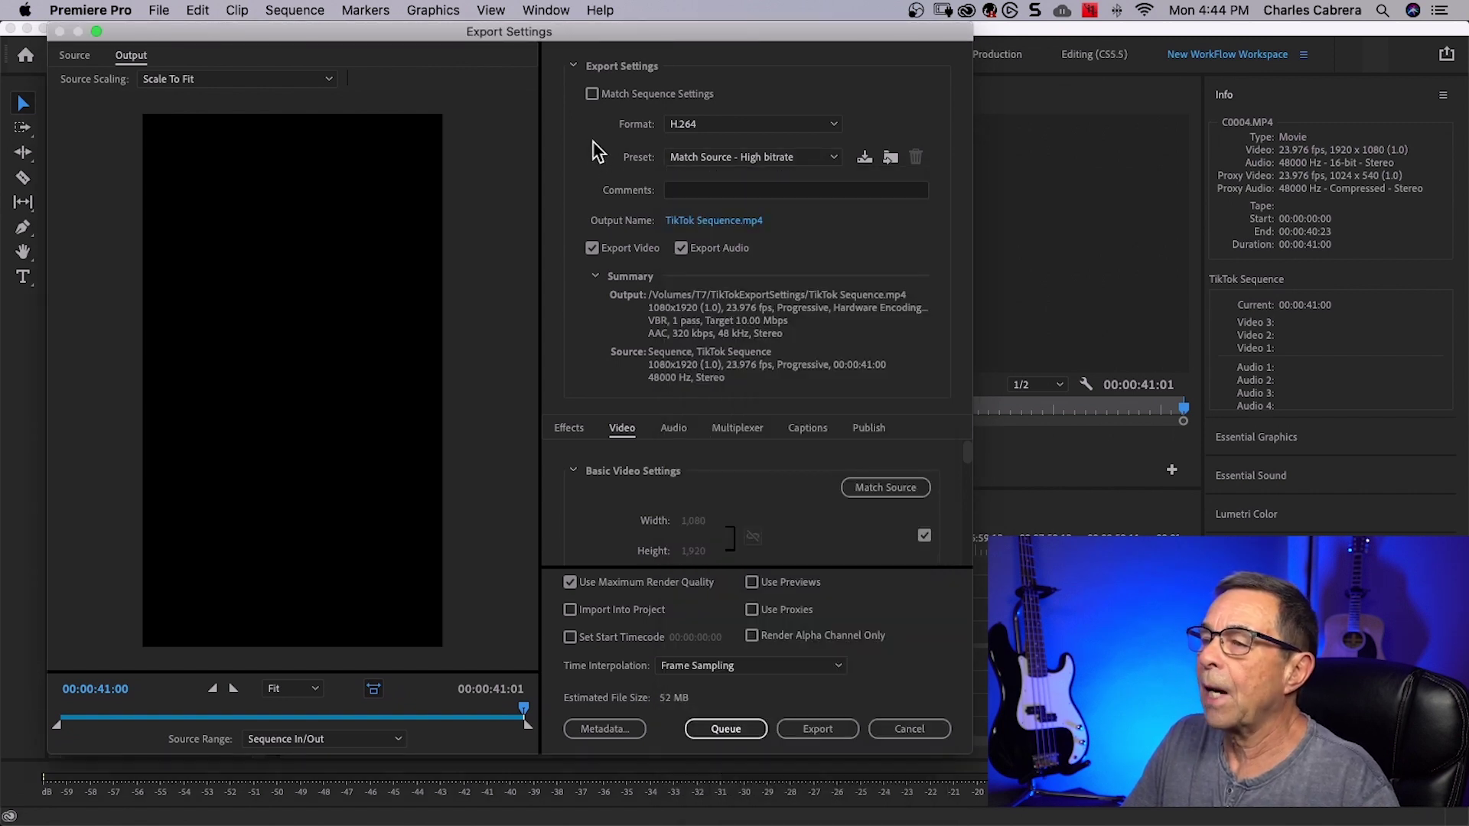
click(735, 221)
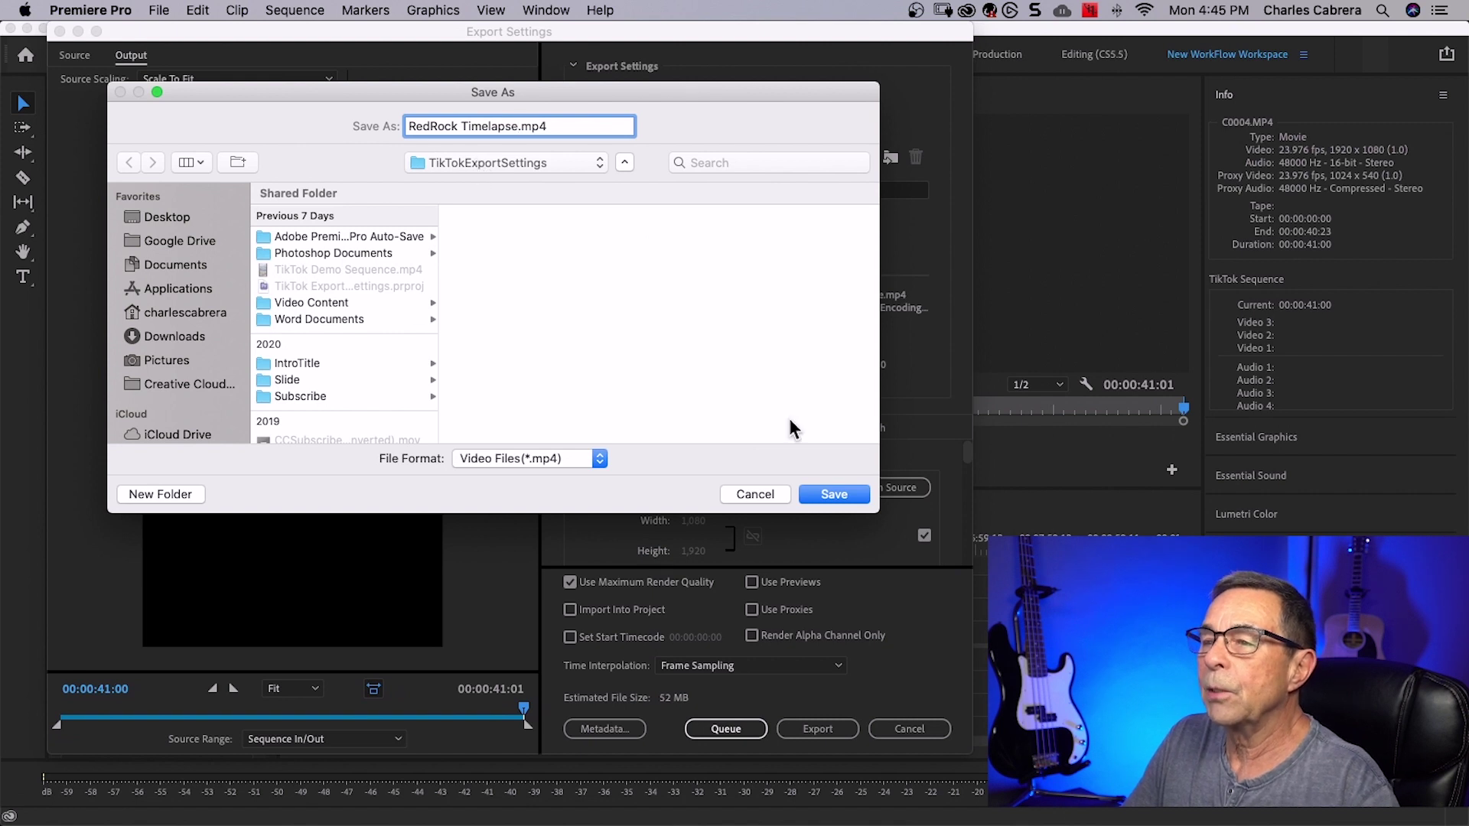
click(828, 493)
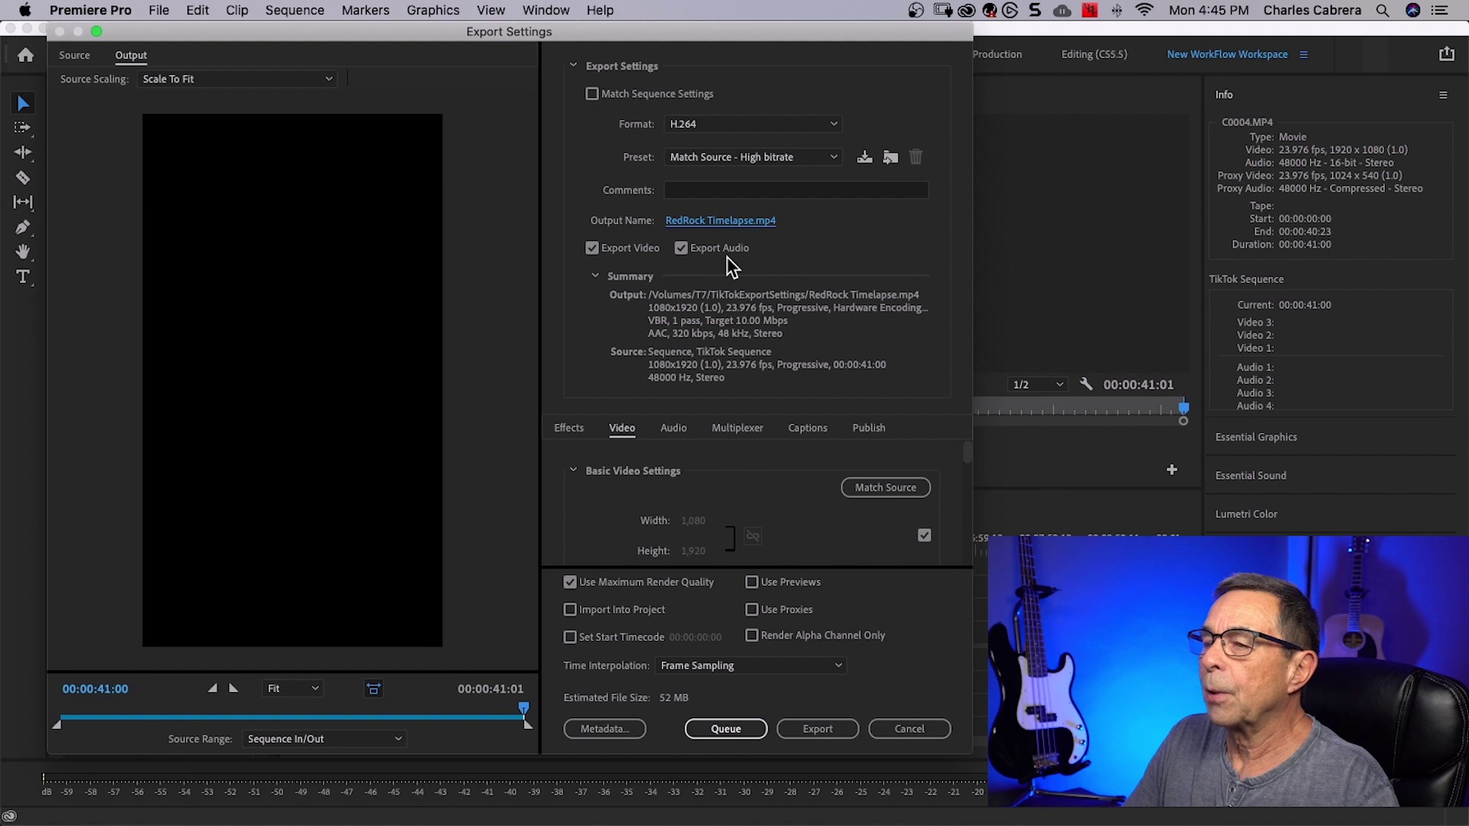
- Enable Render at Maximum Depth in the Video export settings
scroll(595, 465, down, 1)
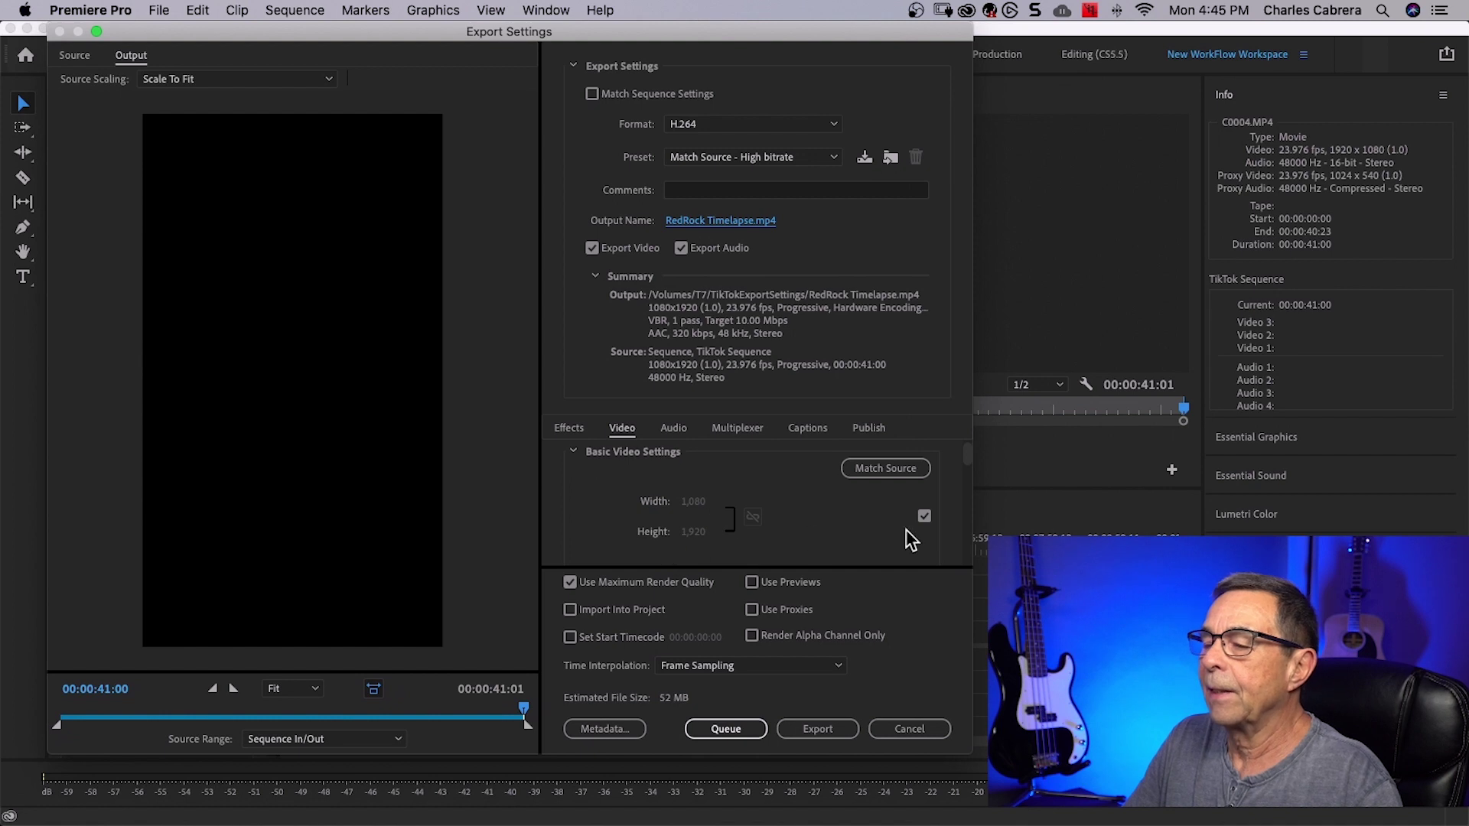
scroll(967, 462, down, 5)
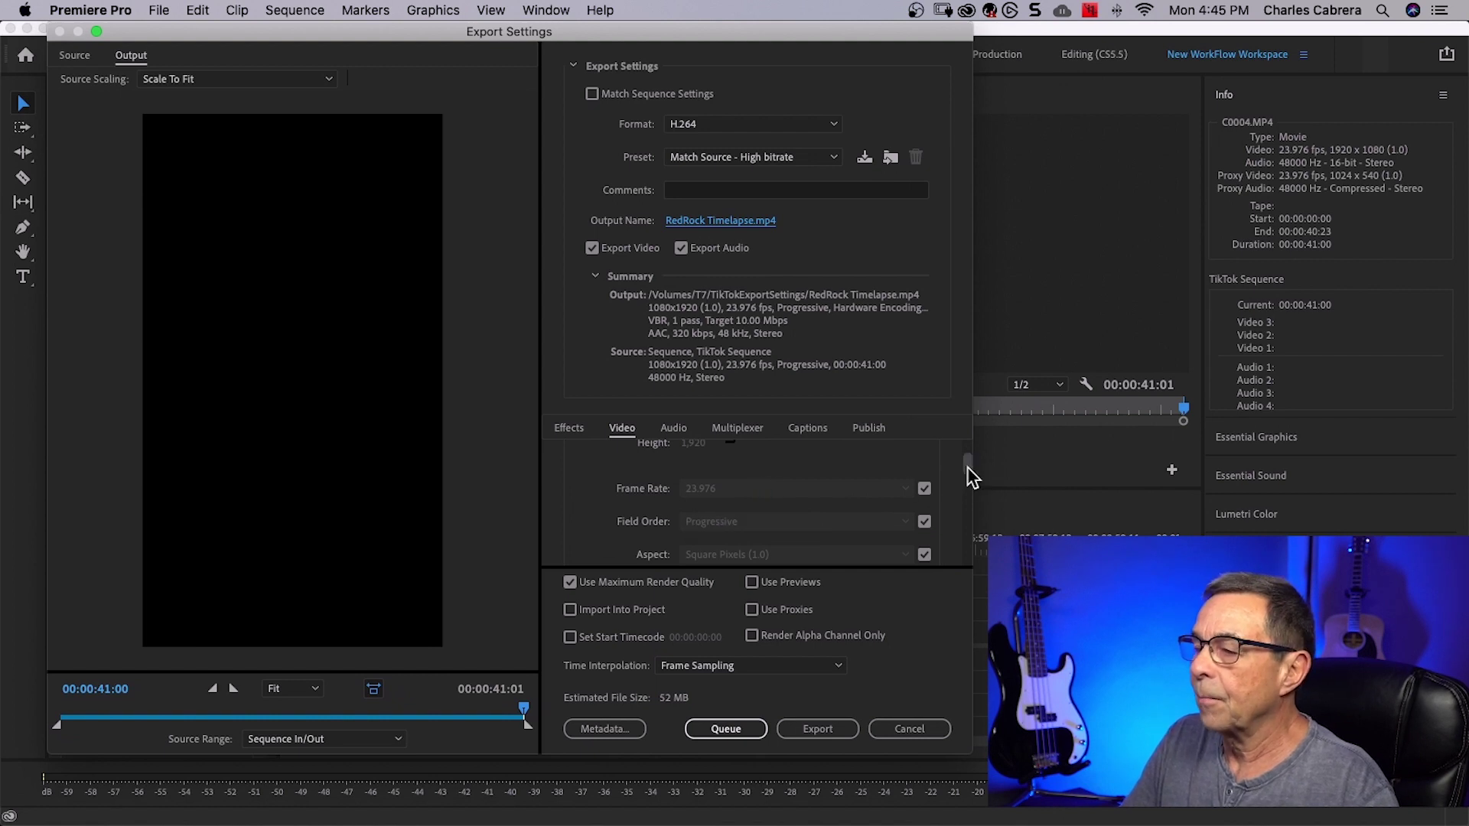
scroll(967, 467, down, 4)
click(579, 510)
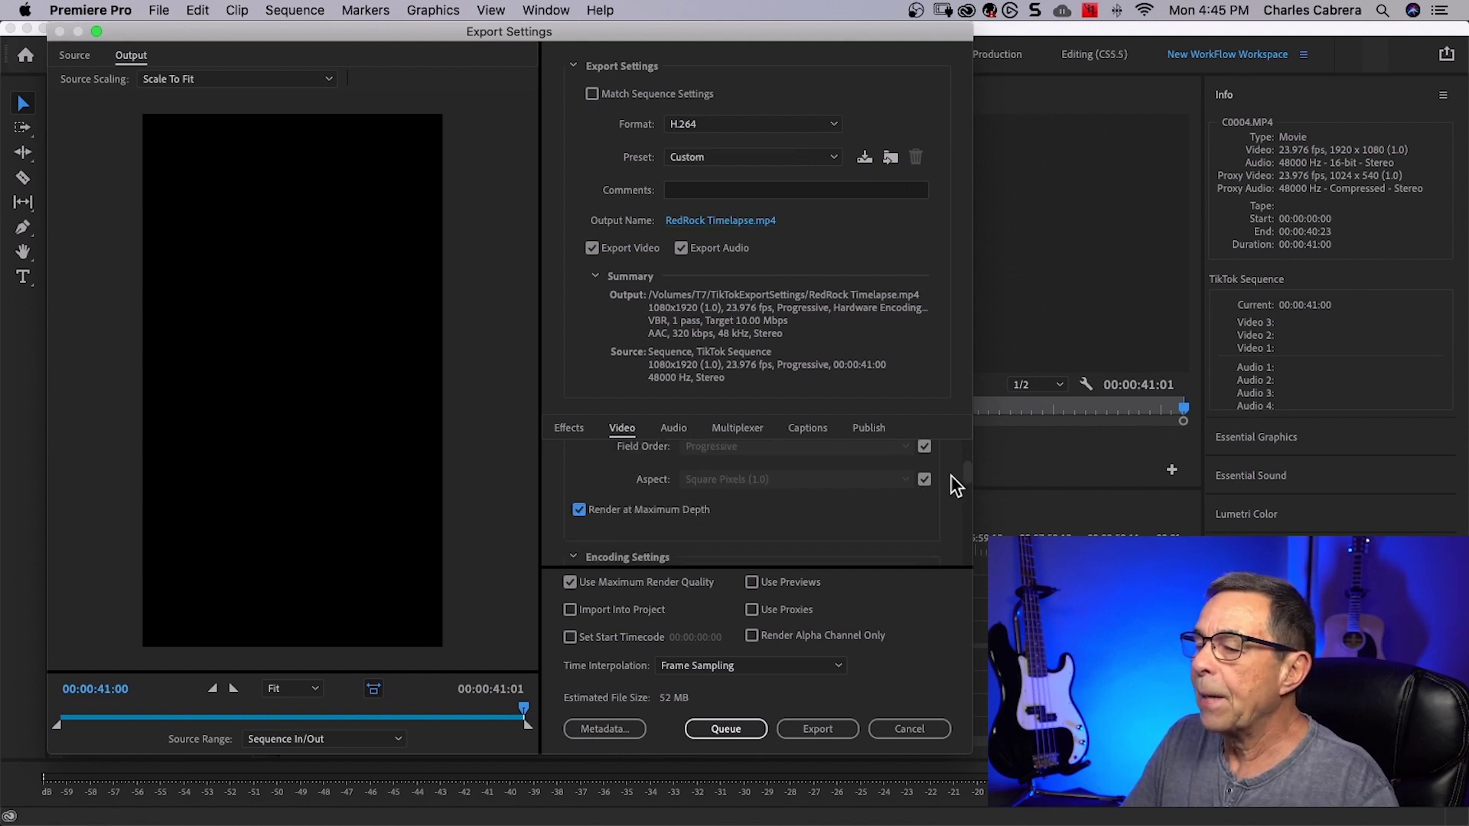
- Change the H.264 profile from Main to High and stop matching the source level
scroll(966, 470, down, 4)
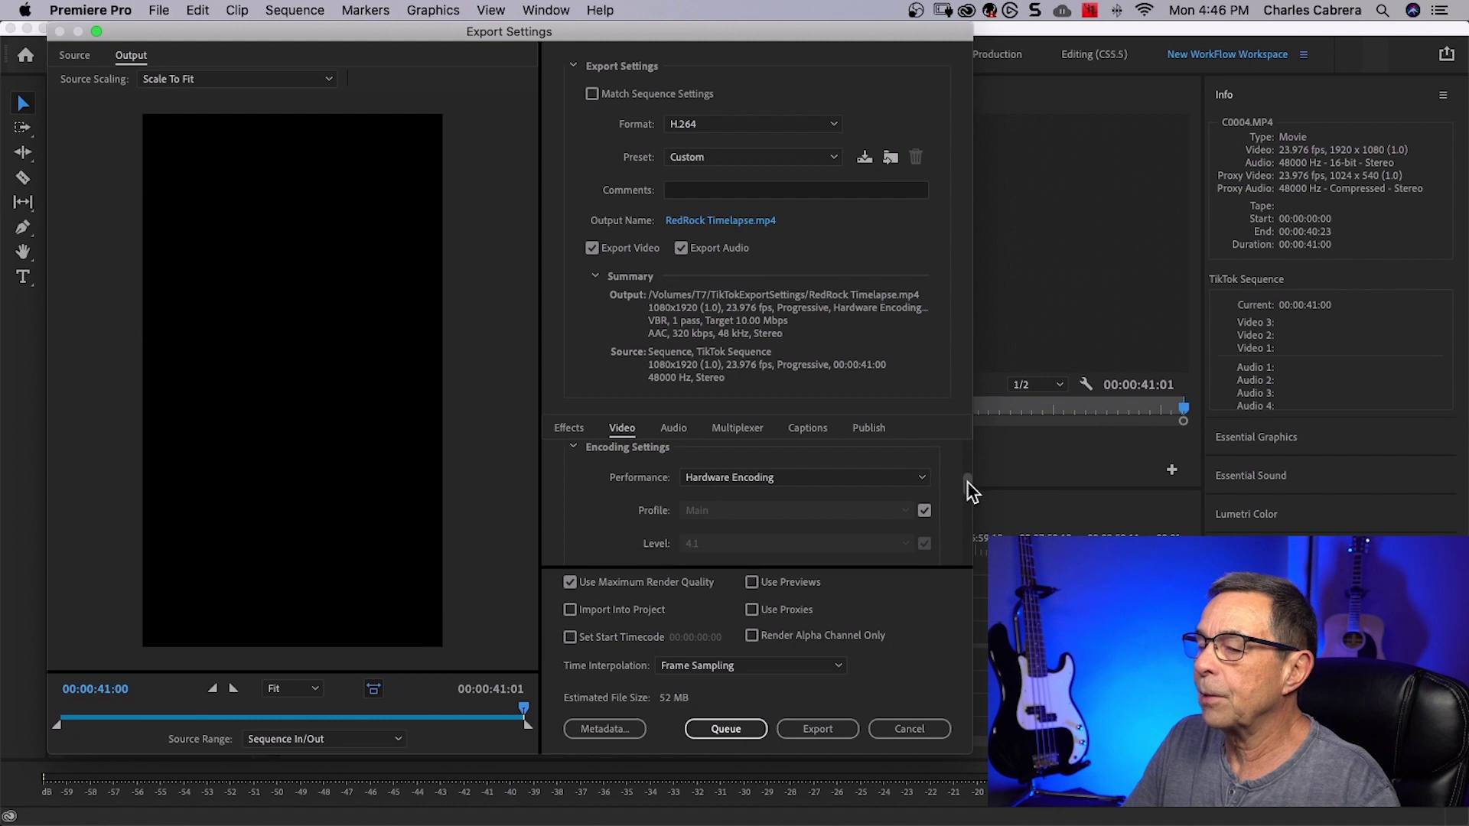
scroll(967, 490, down, 1)
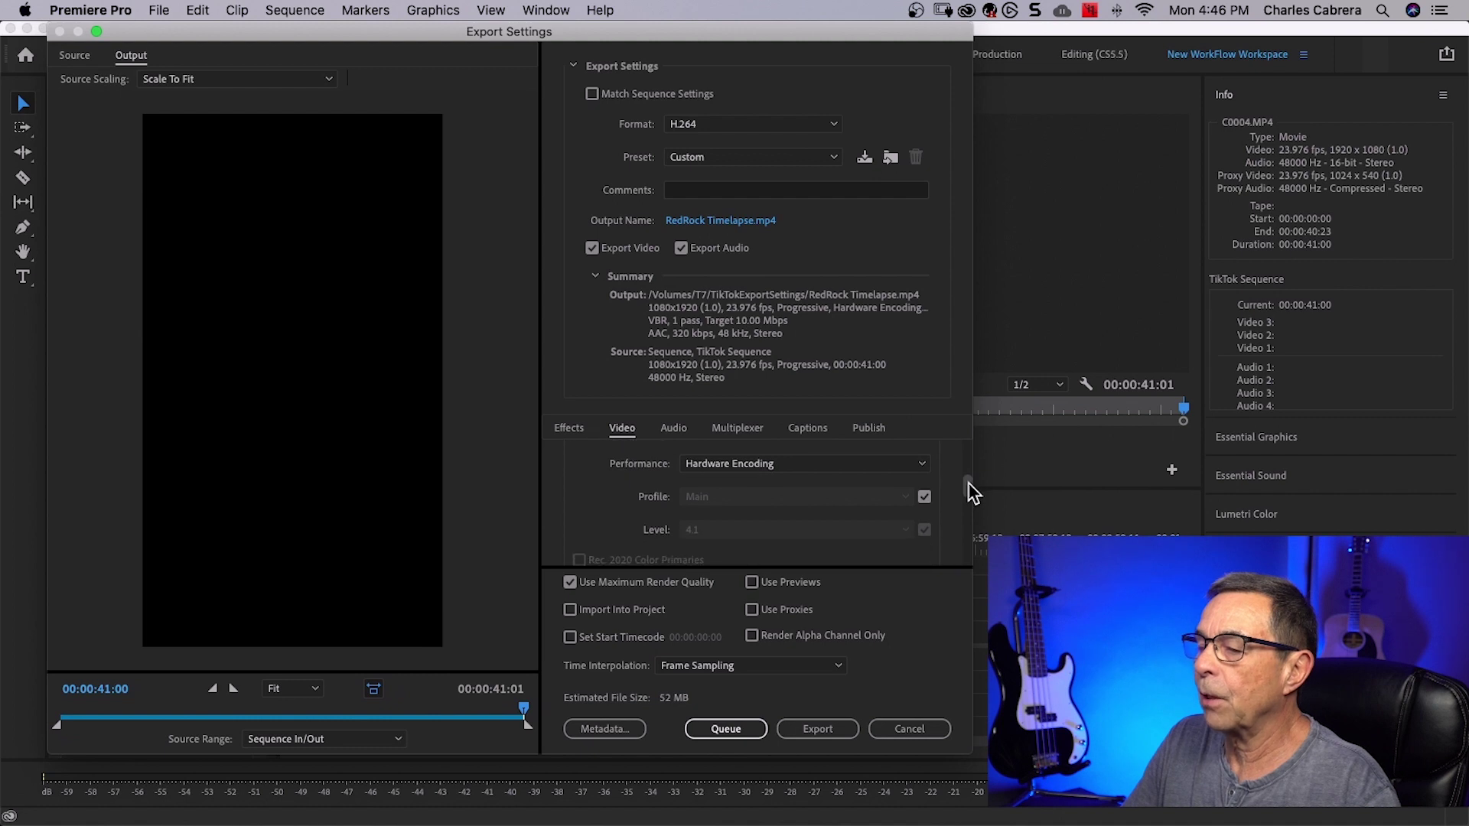
click(925, 496)
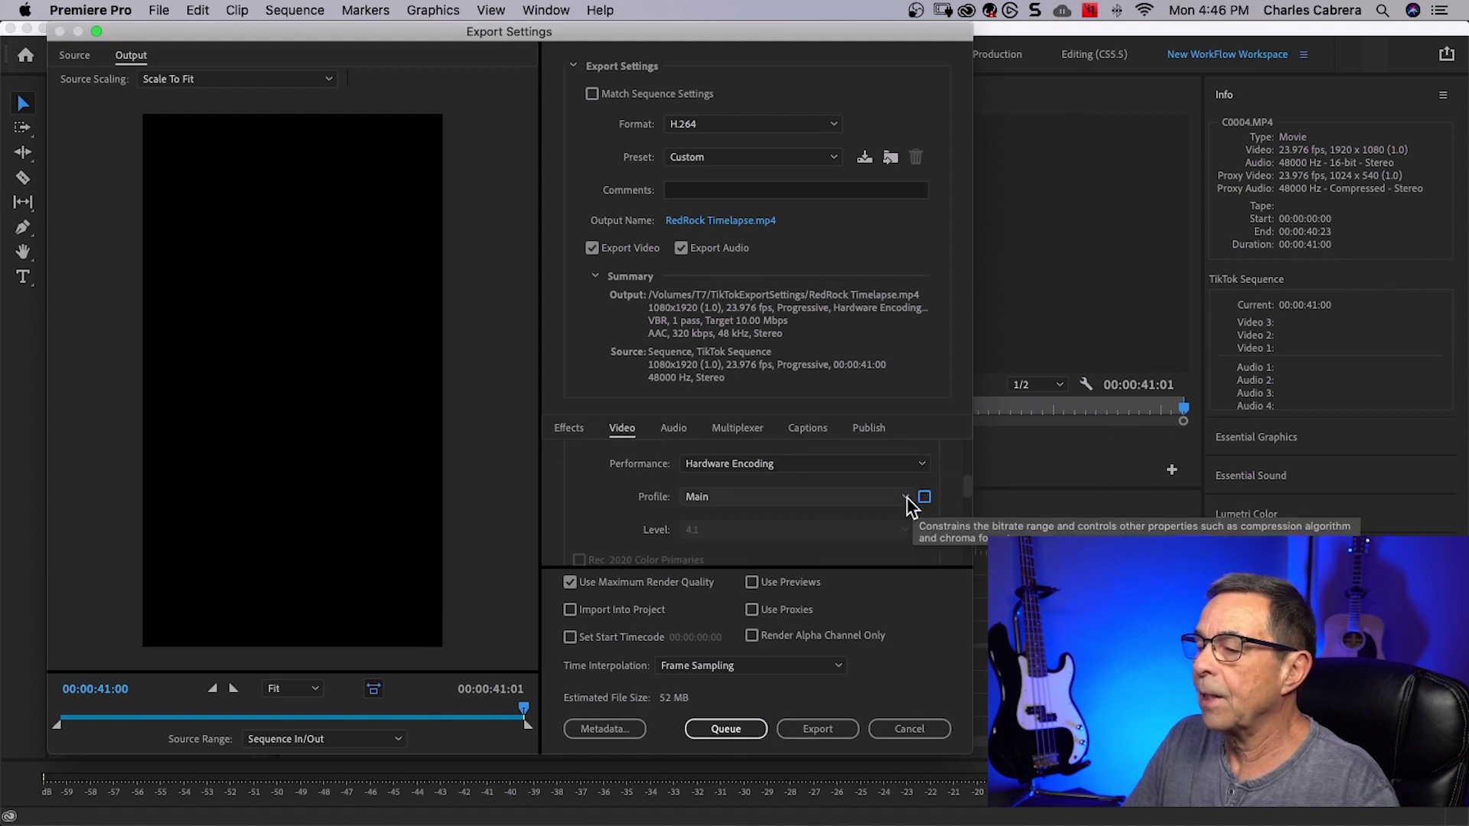
click(907, 497)
click(818, 555)
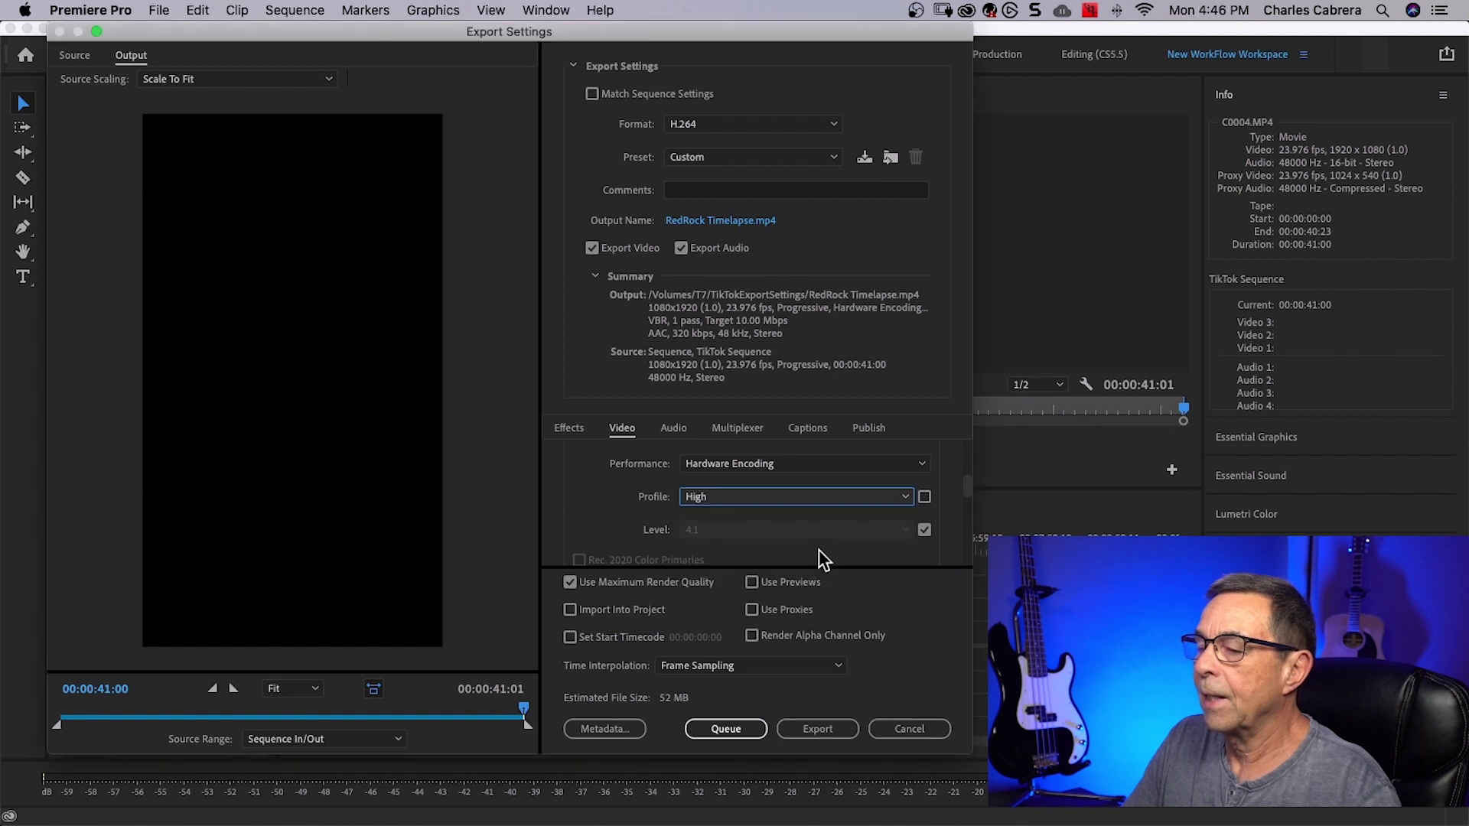
click(924, 529)
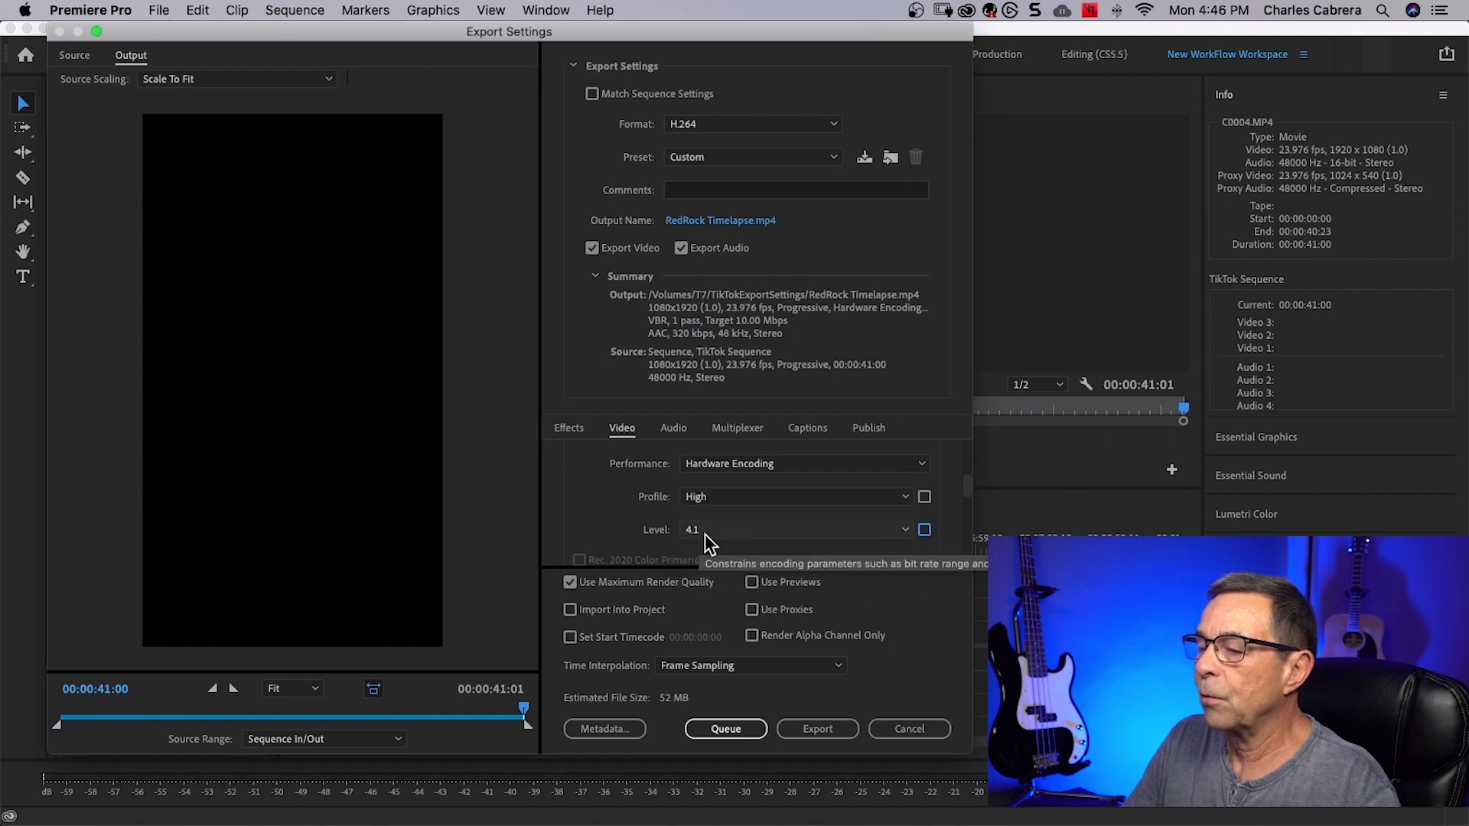
drag(965, 486, 959, 526)
- Switch bitrate encoding to VBR, 2 pass and lower the maximum bitrate to 10 Mbps
click(918, 498)
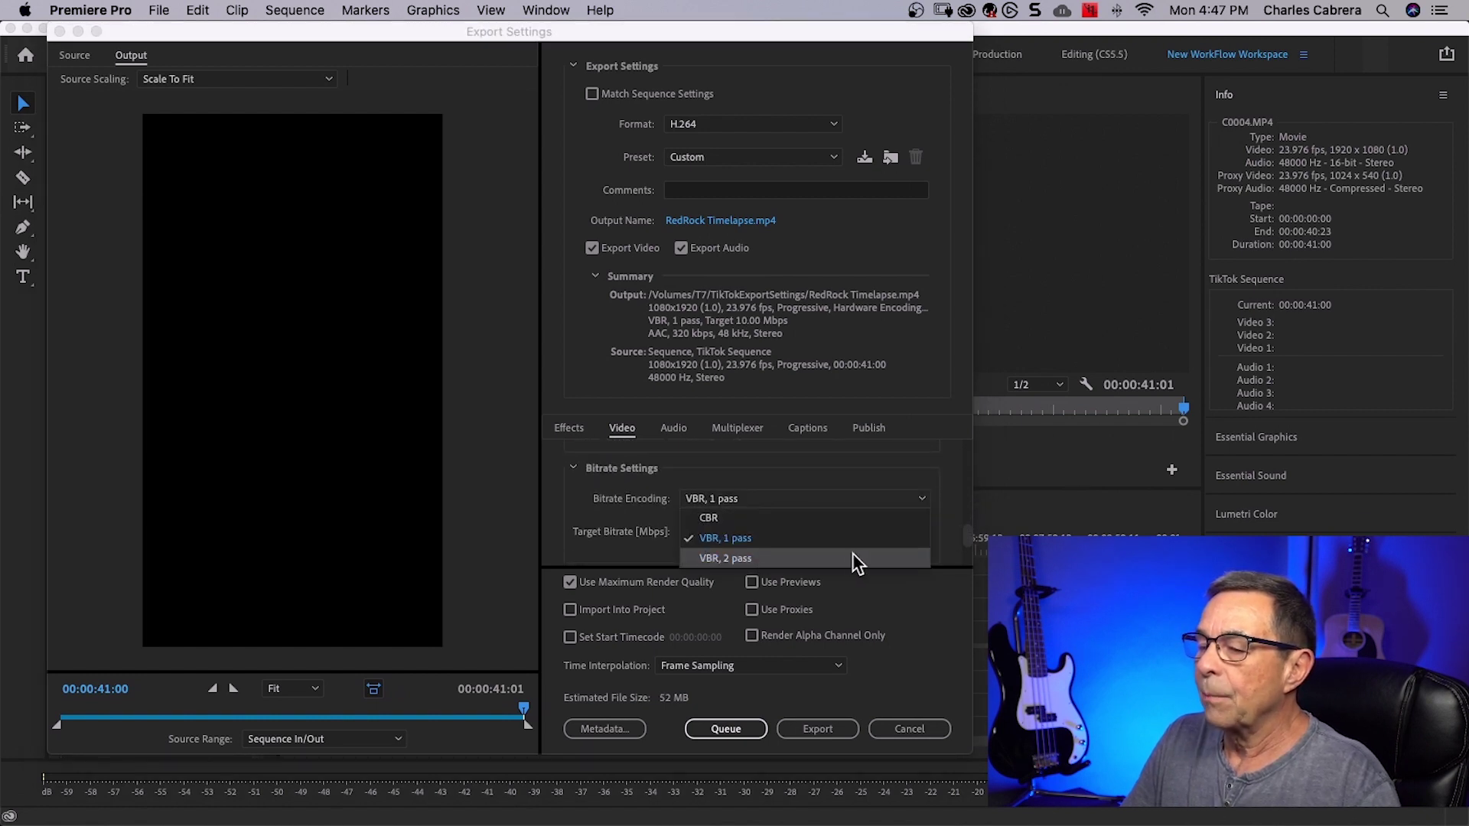
click(728, 558)
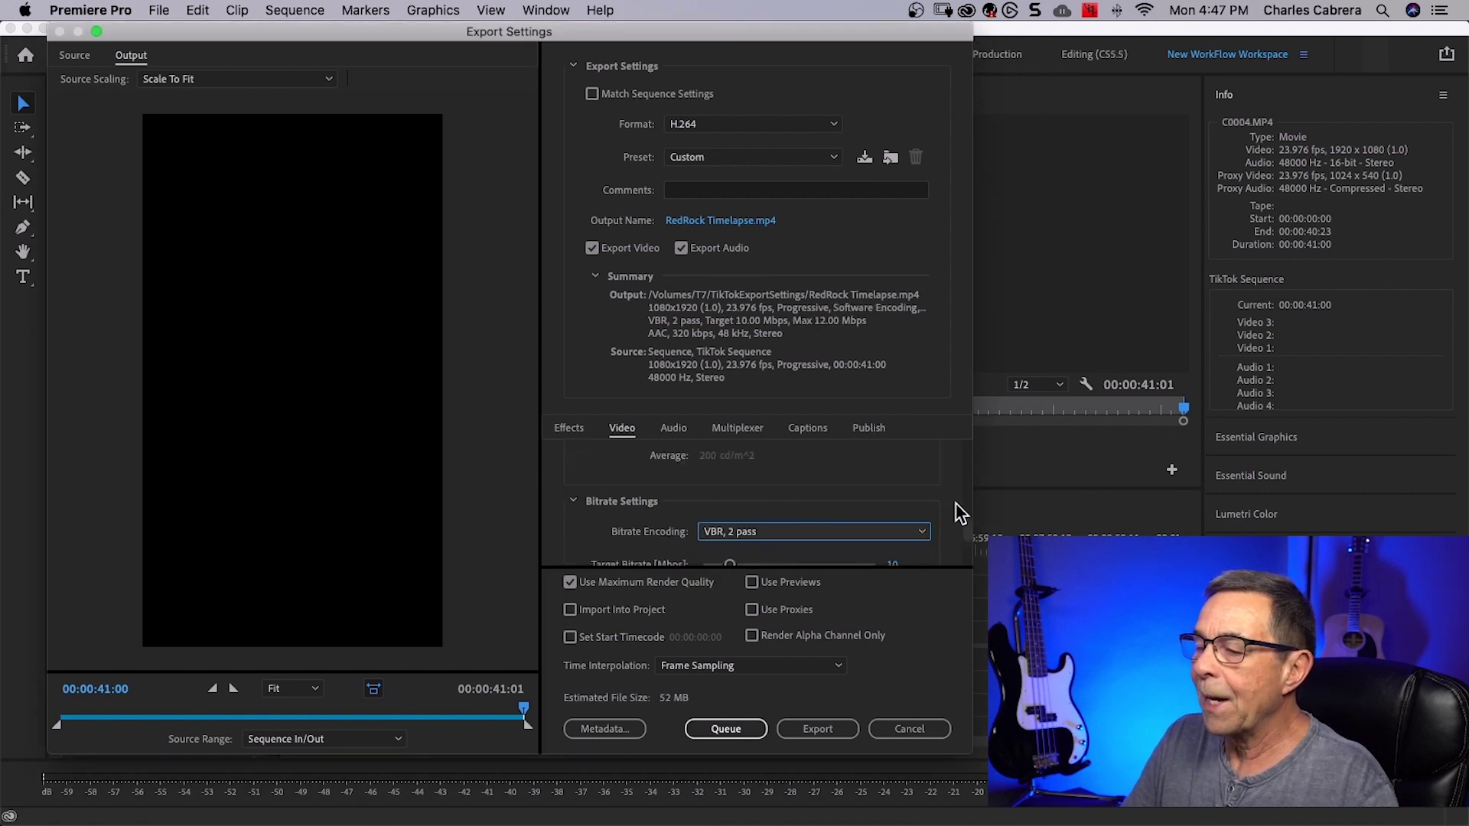
scroll(918, 536, down, 2)
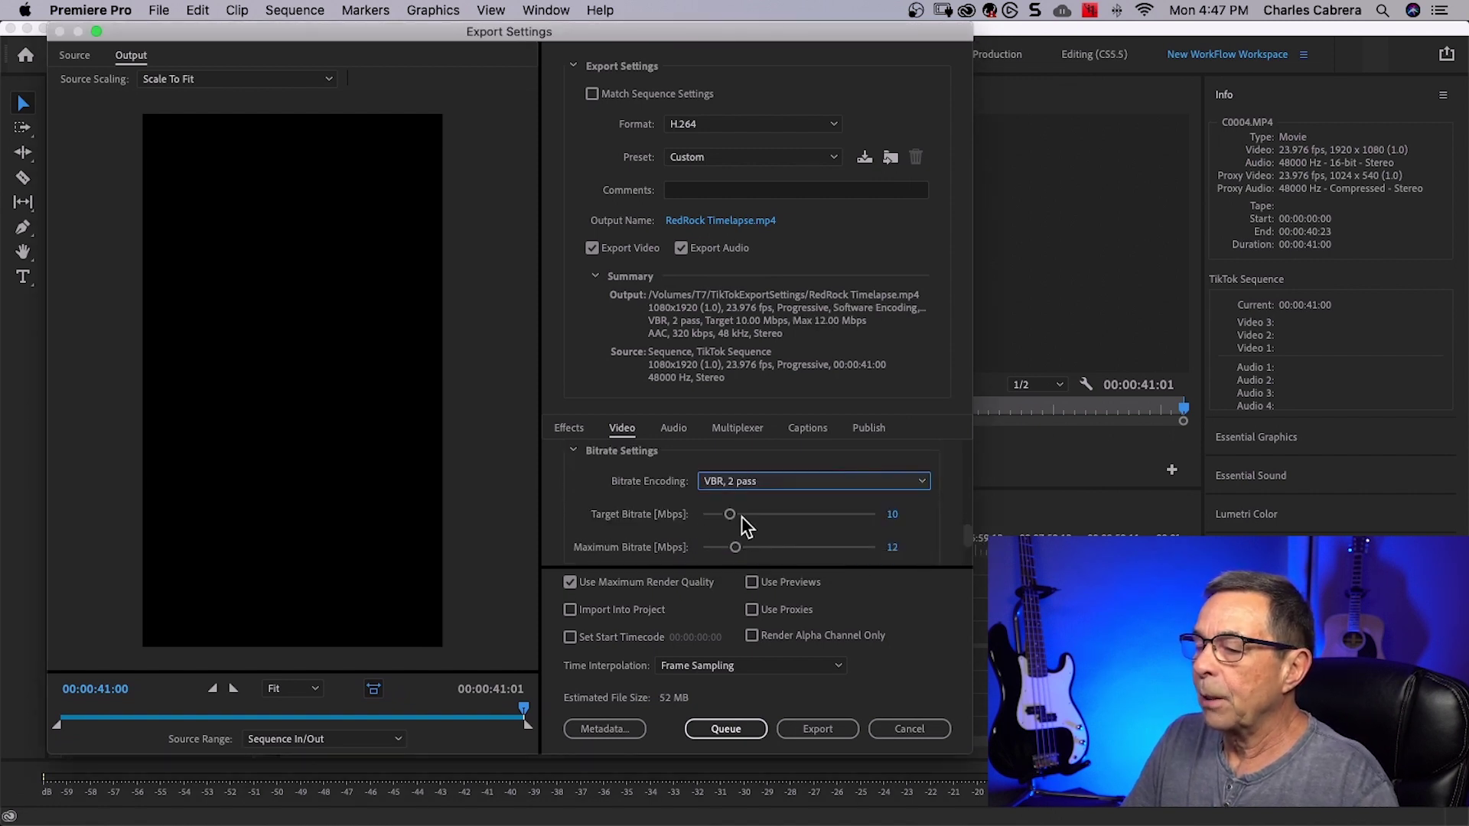
drag(736, 548, 730, 548)
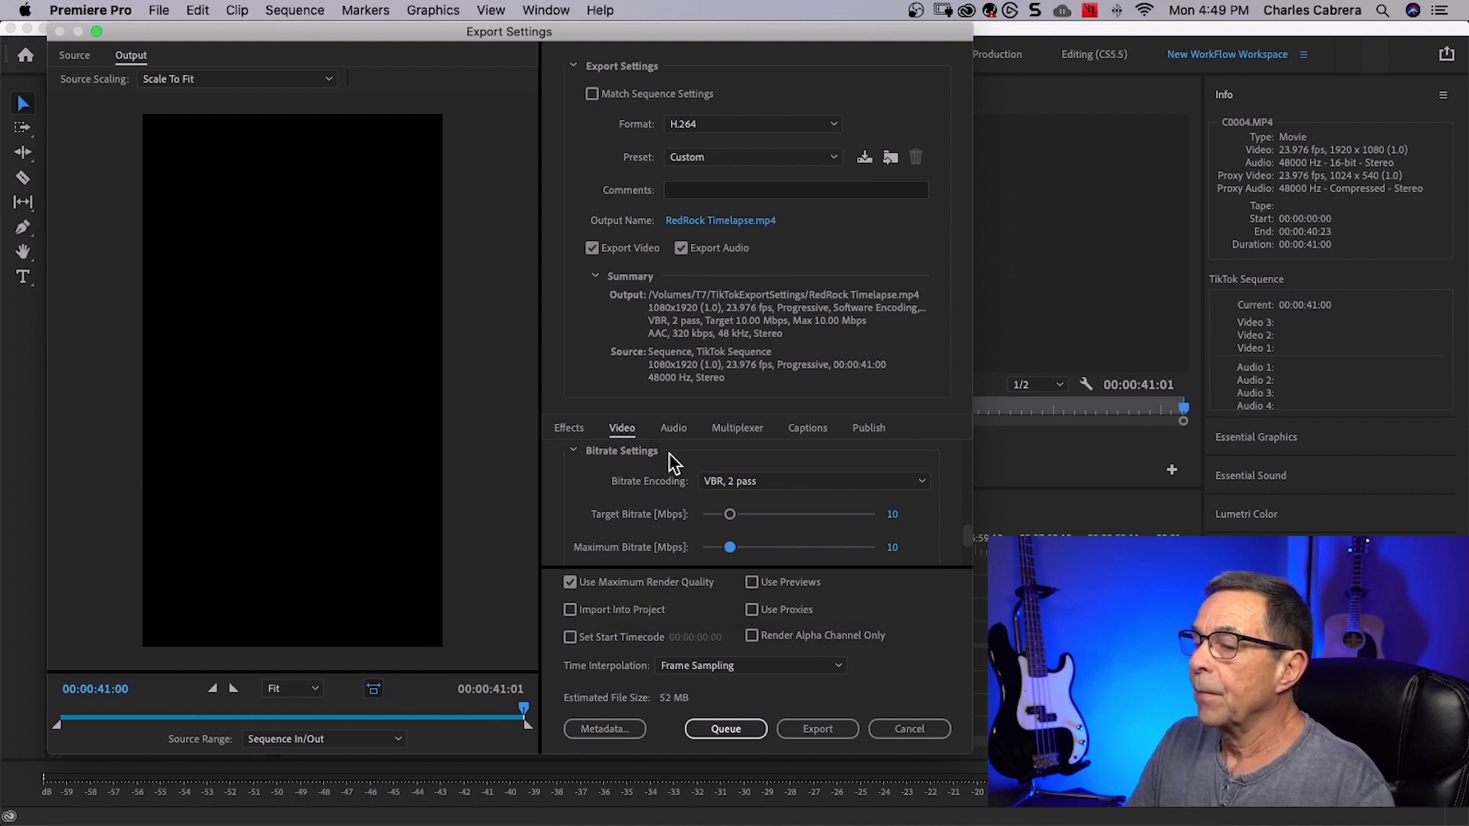
- Review the Audio export settings, then return to the Video settings
click(672, 431)
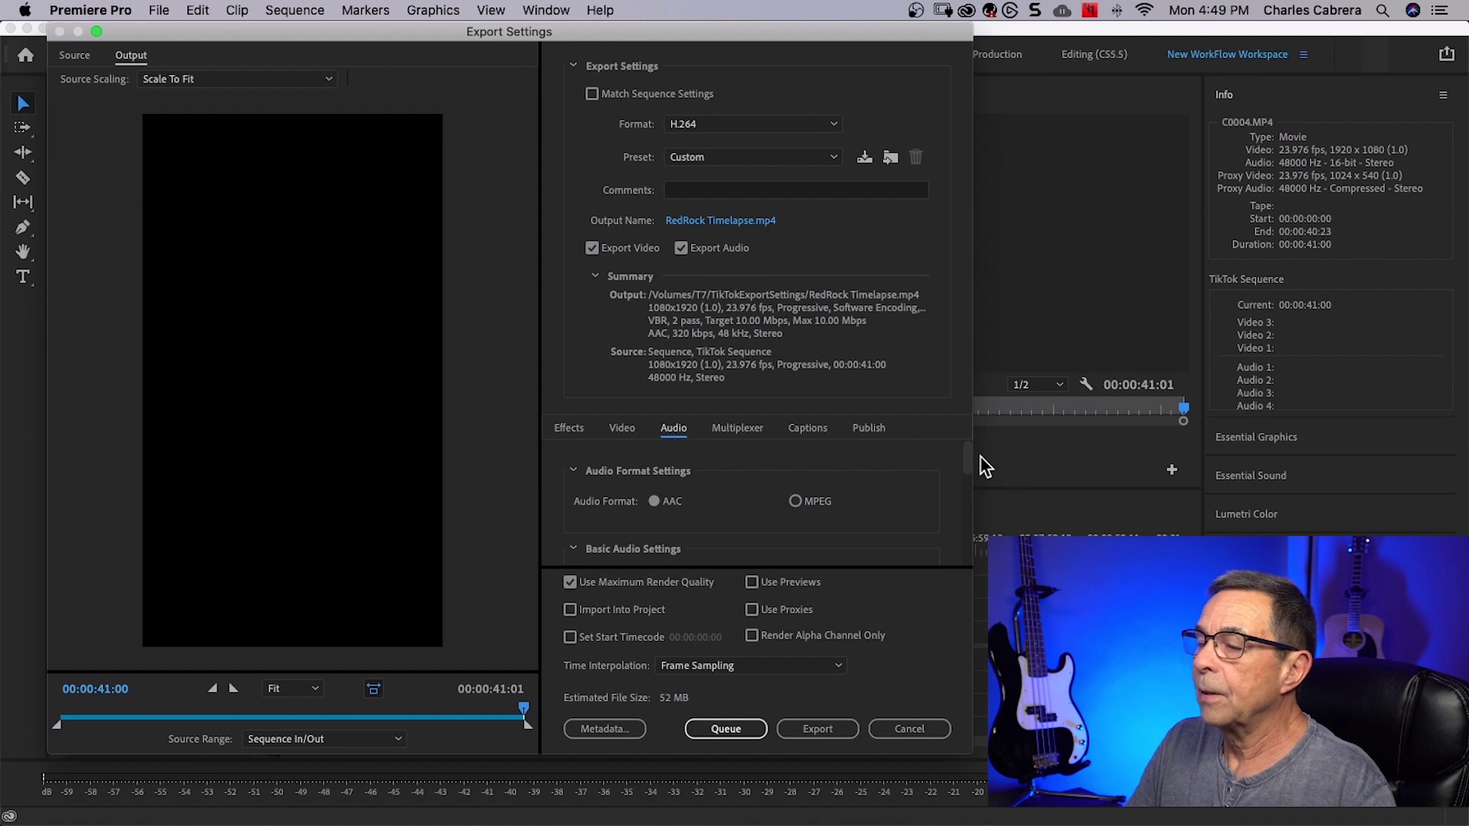
scroll(965, 456, down, 1)
drag(966, 457, 966, 475)
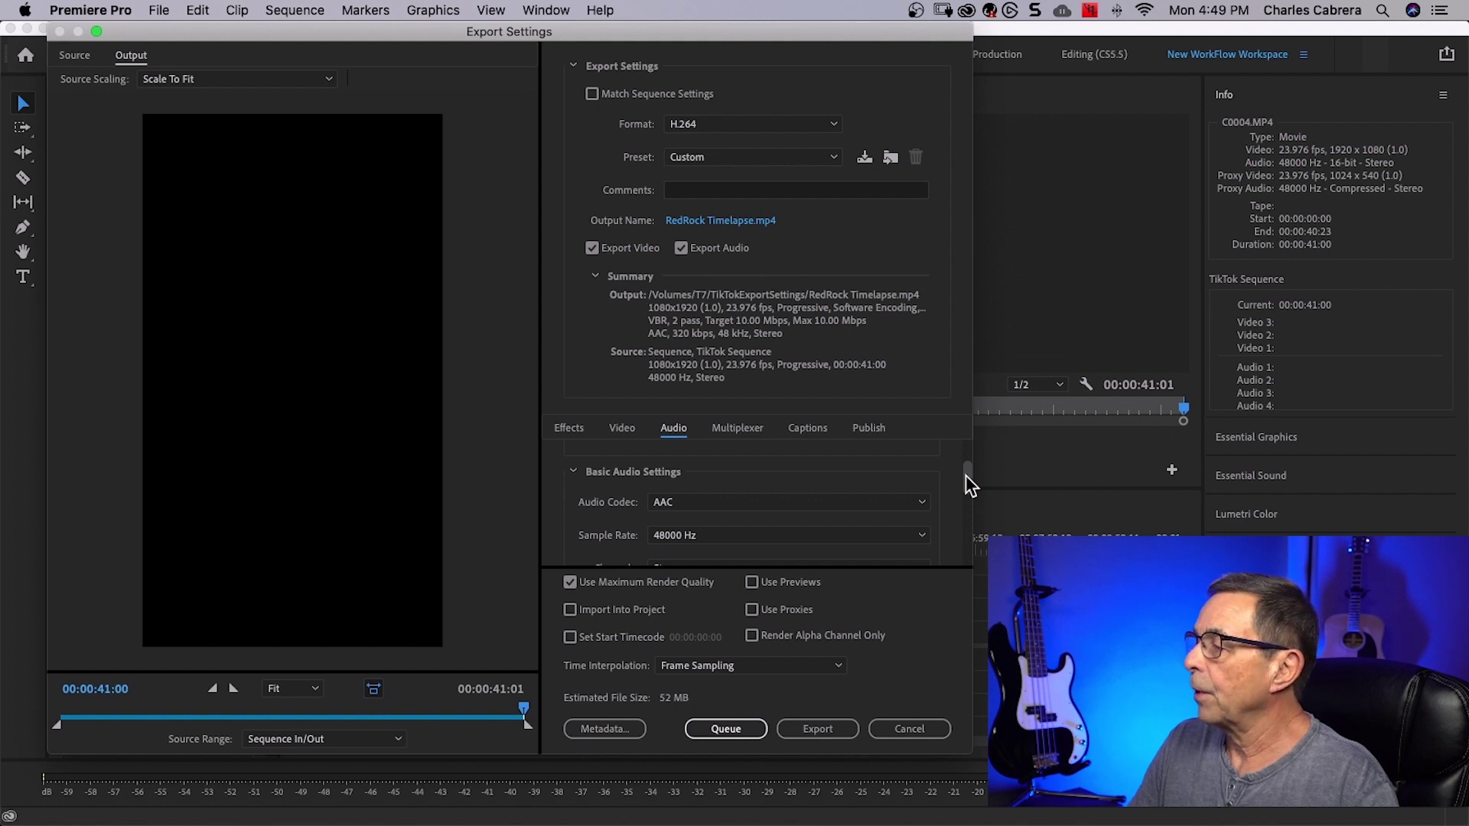
drag(966, 475, 613, 433)
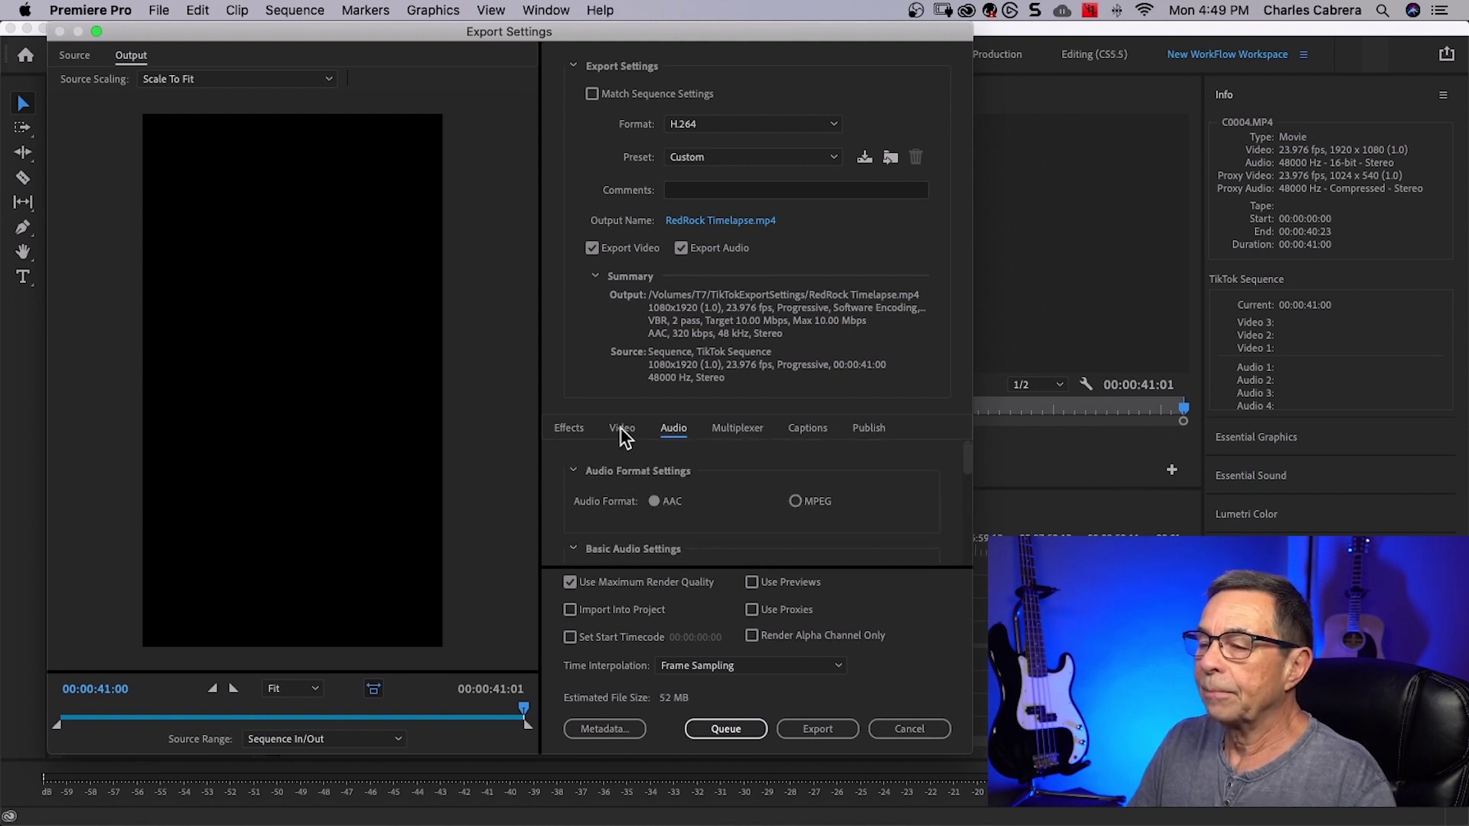
click(620, 427)
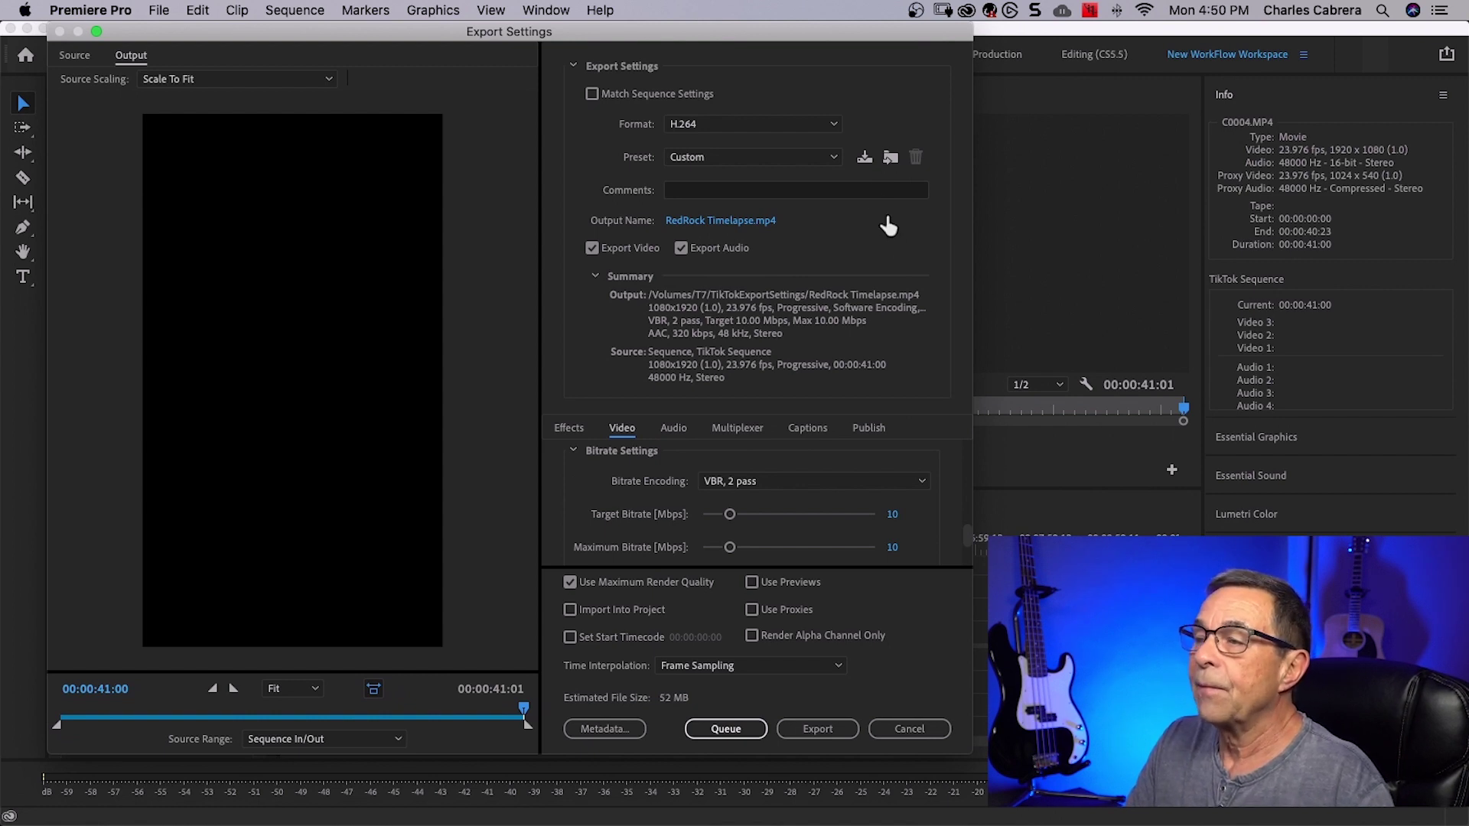
- Save the export settings as 'TikTok Export Preset' and start the export
click(865, 158)
text(TikTok Export Preset)
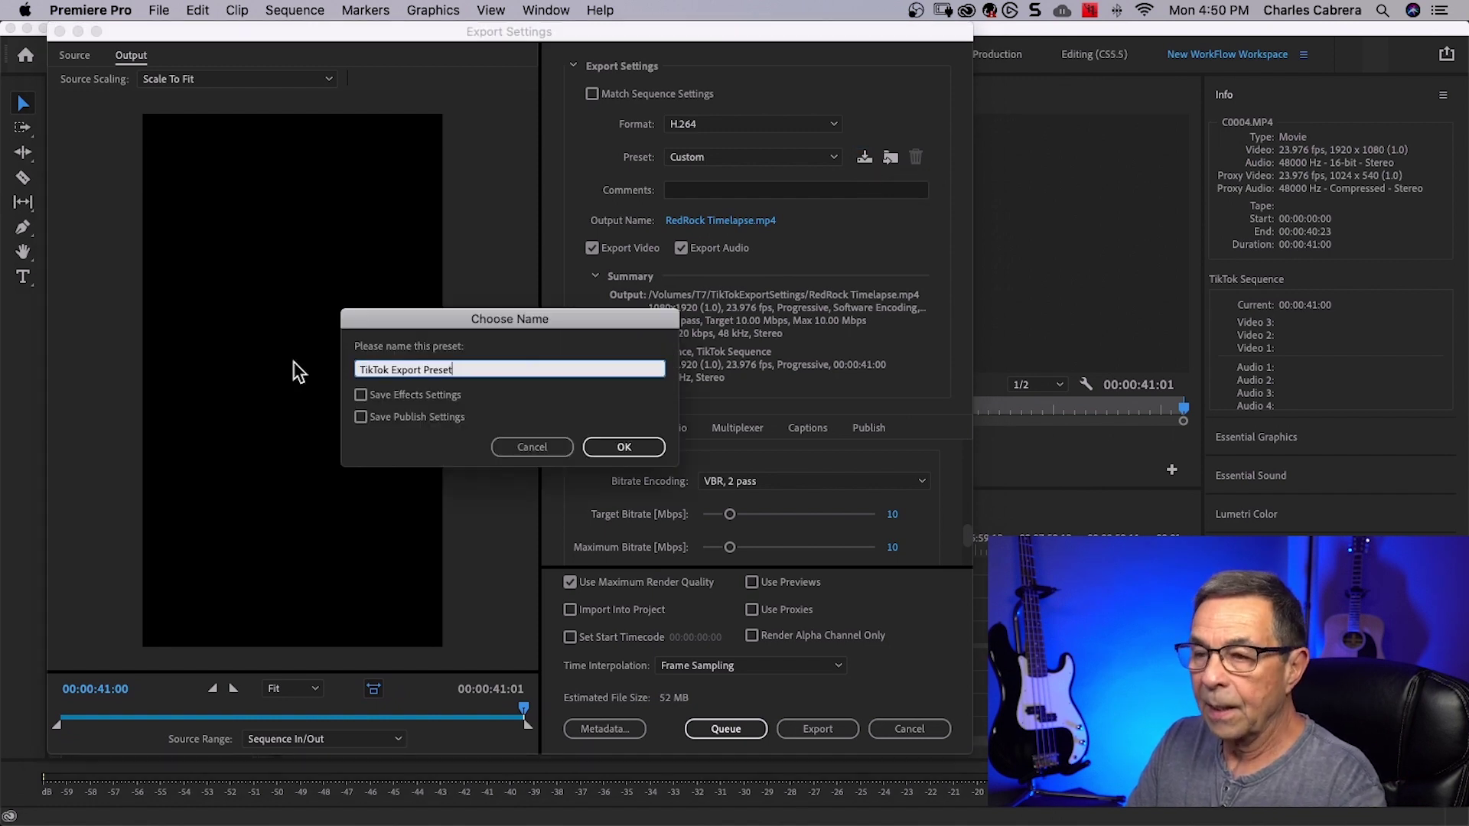
click(625, 450)
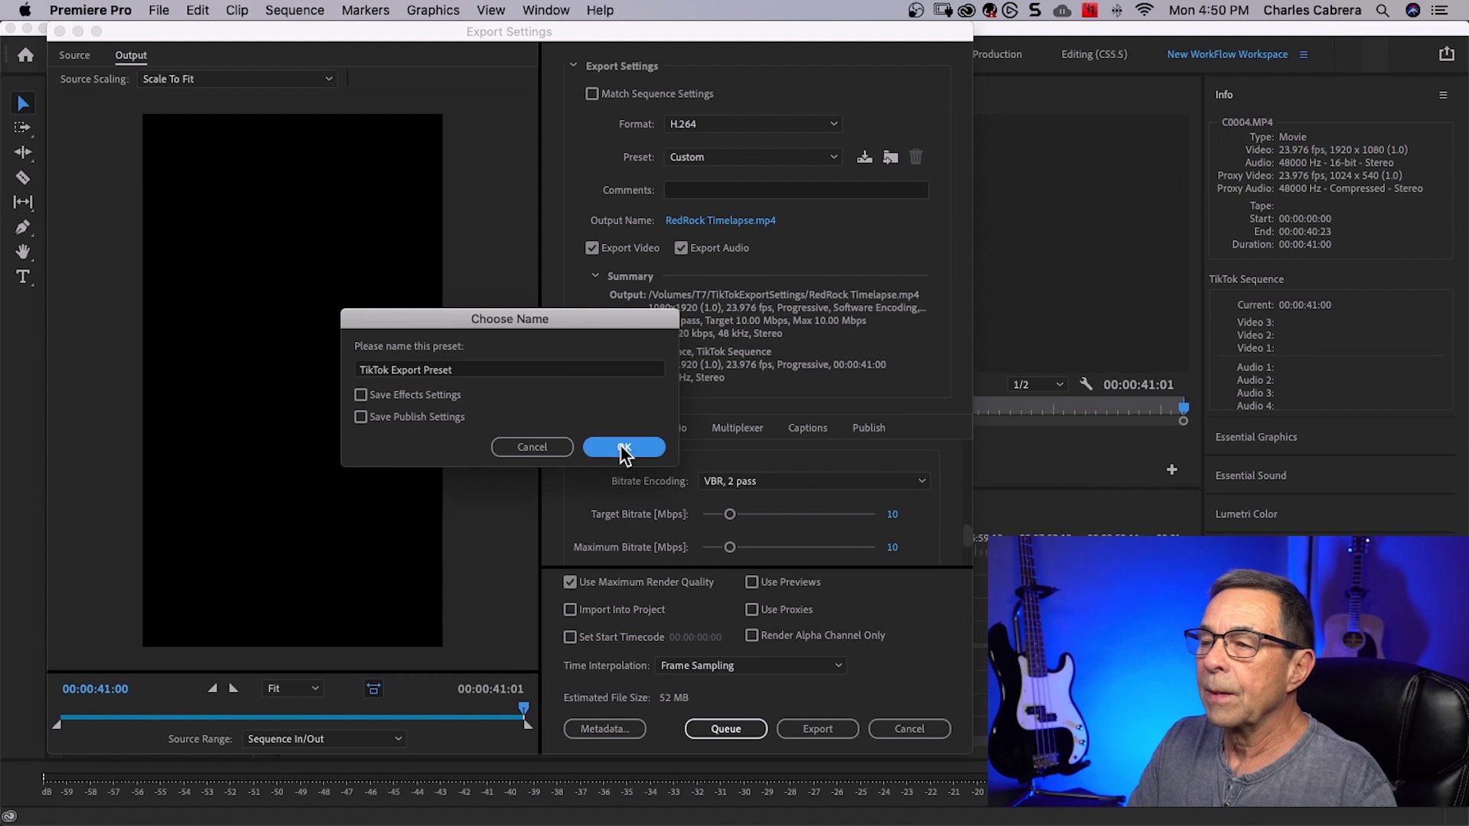
click(815, 727)
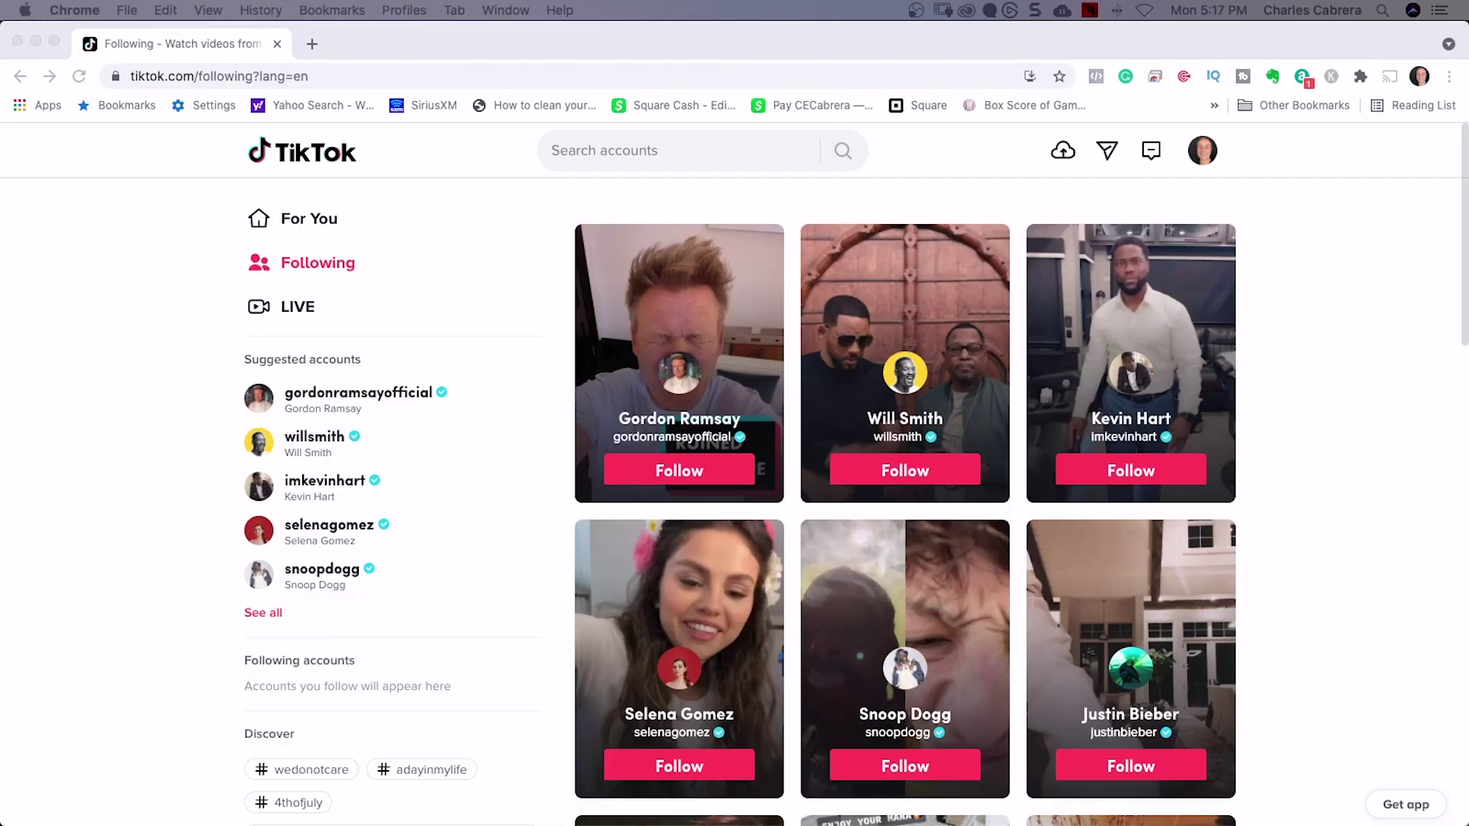
- Start a TikTok upload of RedRock Timelapse.mp4 and caption it 'RedRock Canyon Timelapse'
click(1045, 153)
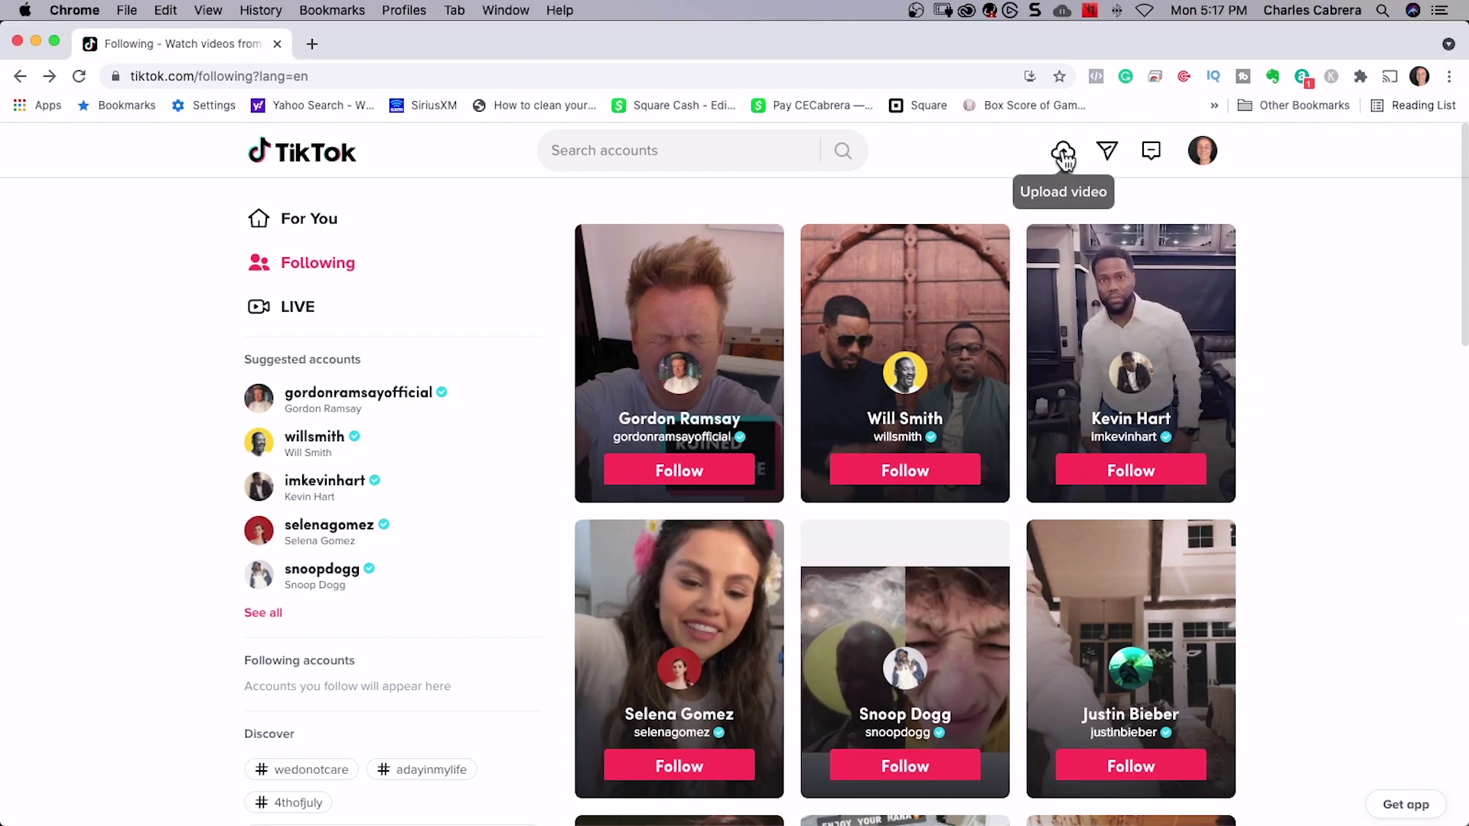
click(1063, 153)
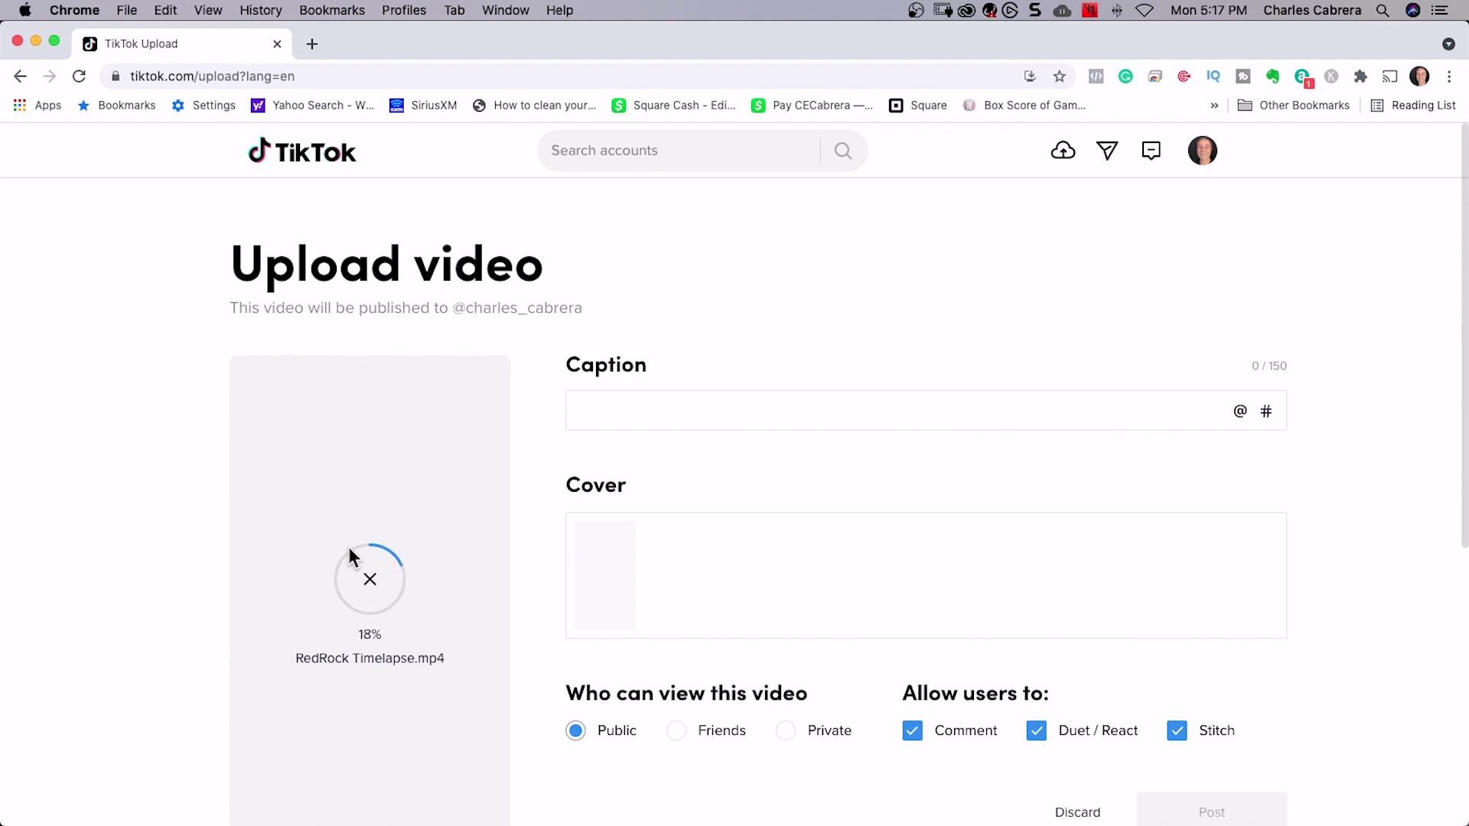
click(677, 413)
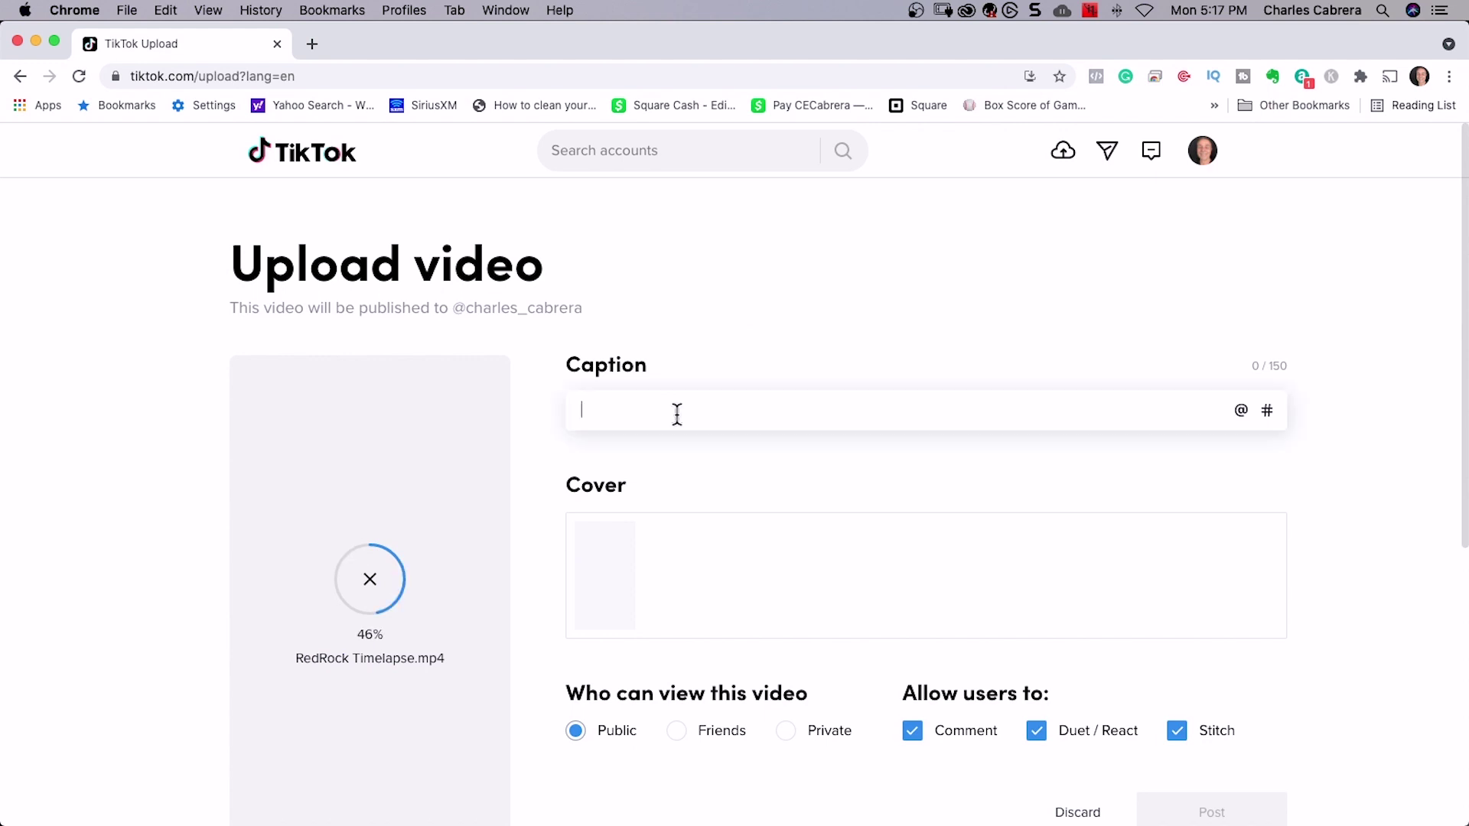
text(RedRock Canyon Timelapse)
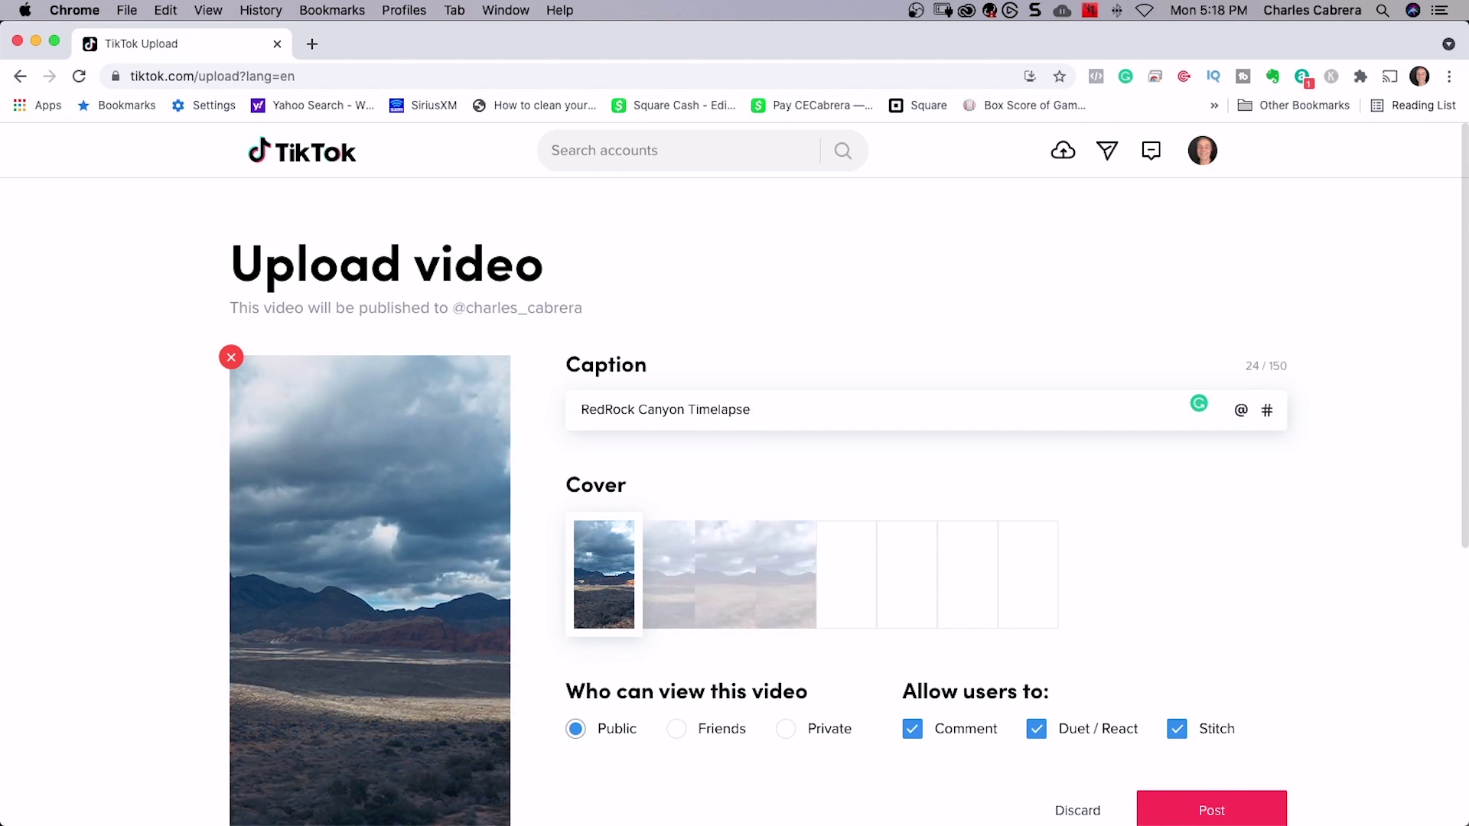
- Pick a later cover frame, set visibility to Private, and post the video
drag(605, 570, 781, 578)
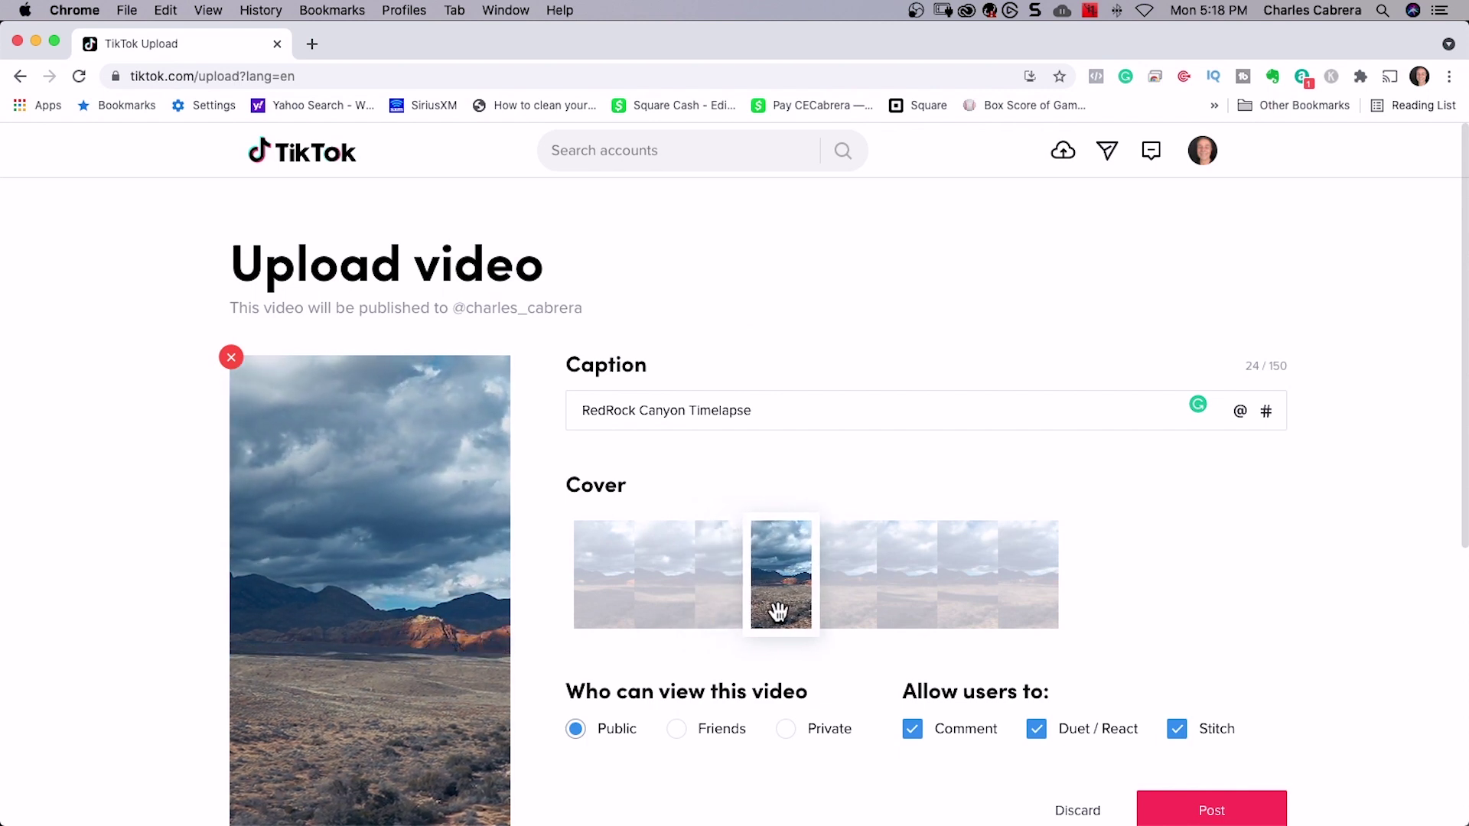
click(788, 730)
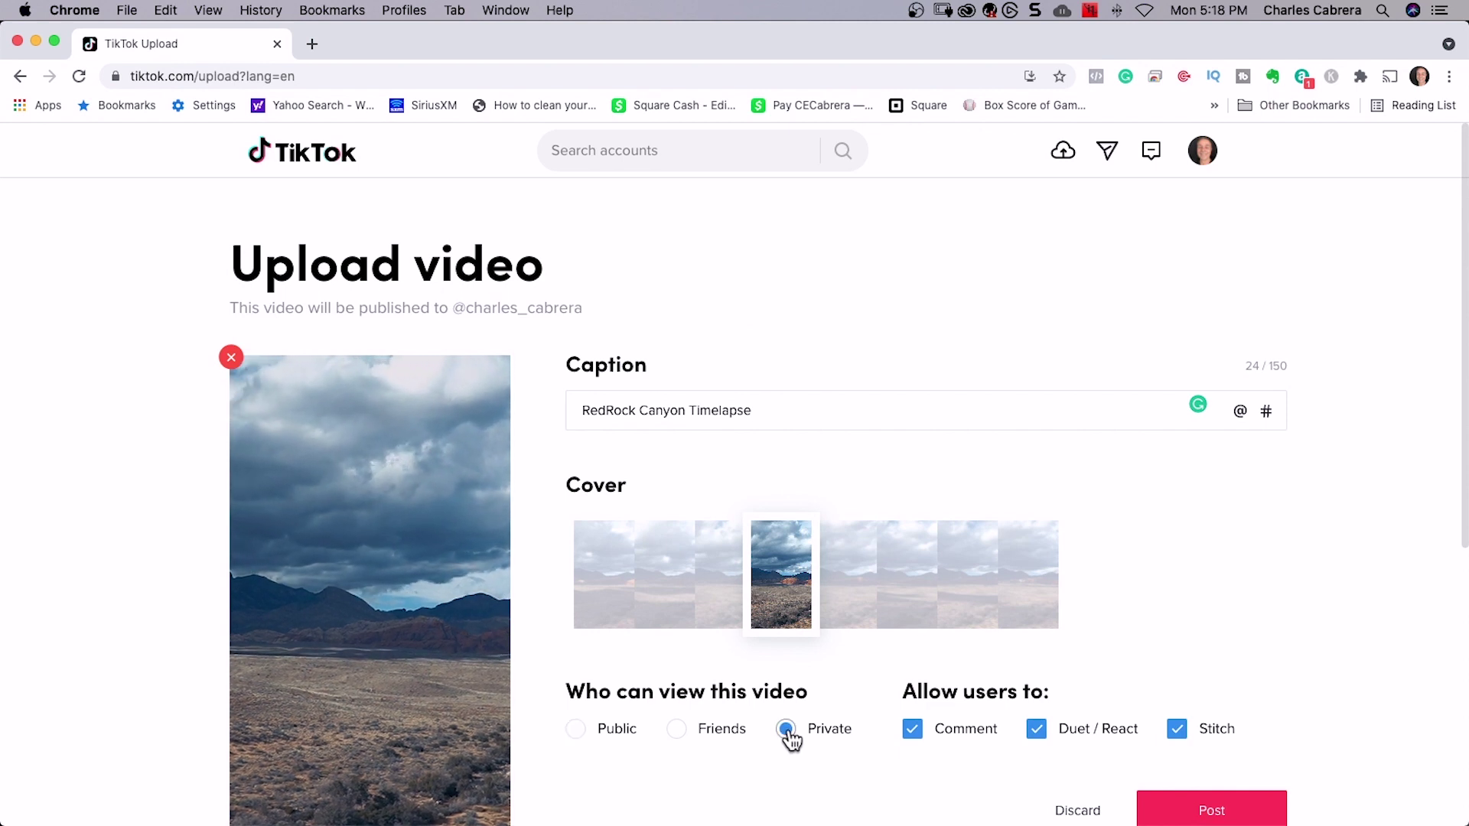
click(1201, 809)
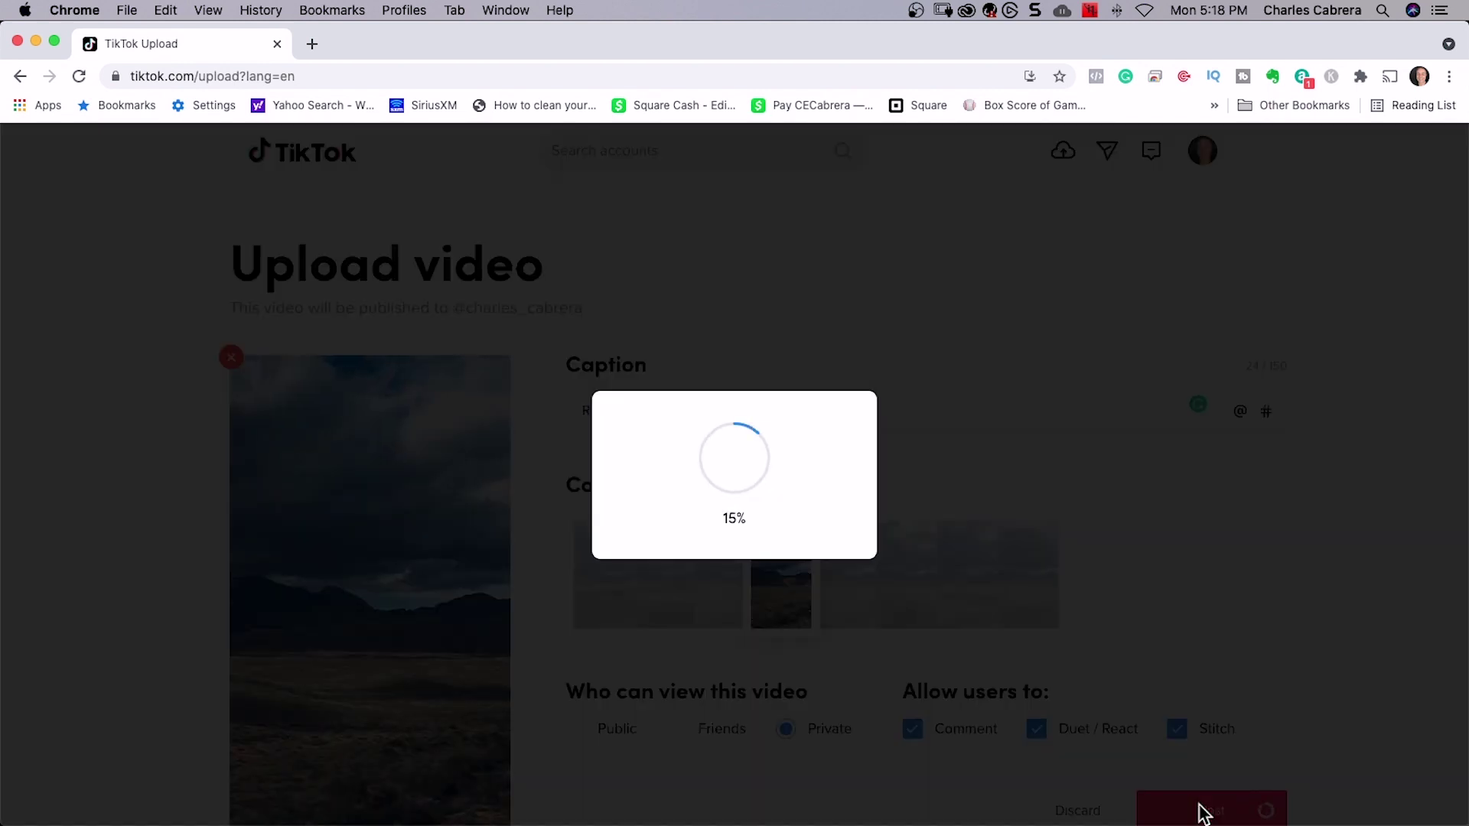